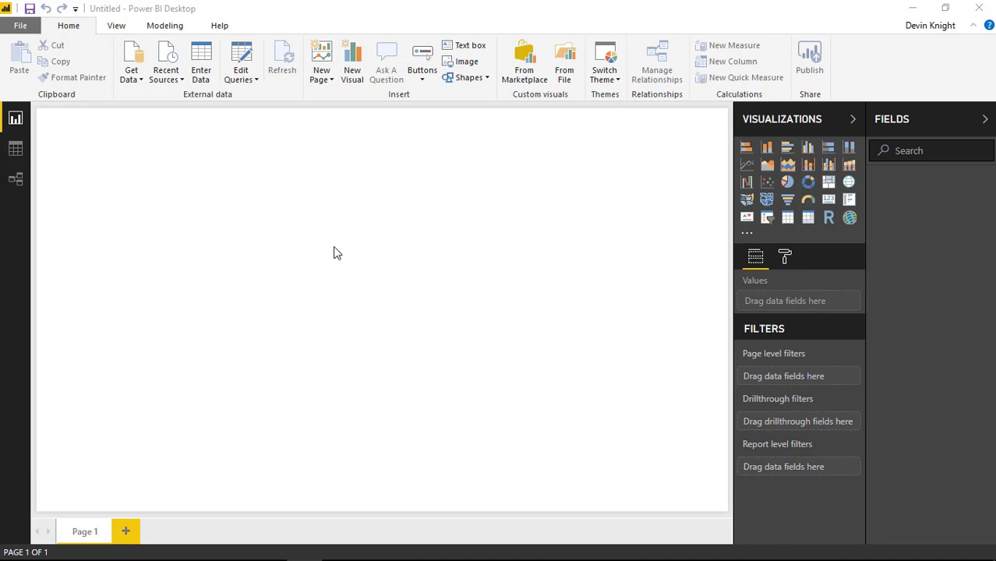
# Load the Scores table from Power BI Custom Visuals > Data > Customer Satisfaction.xlsx via the Excel connector.
pyautogui.click(128, 81)
pyautogui.click(166, 117)
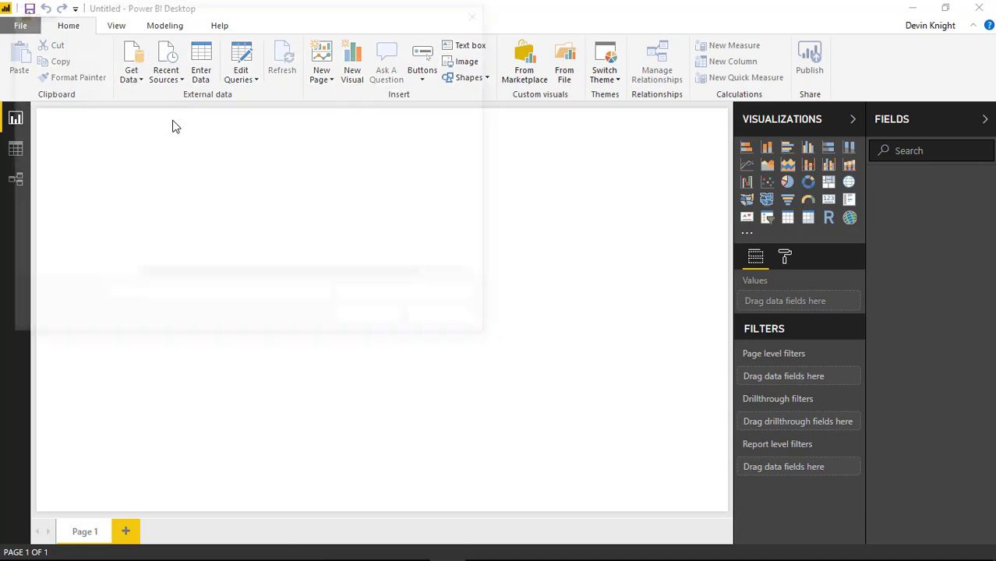
pyautogui.click(160, 40)
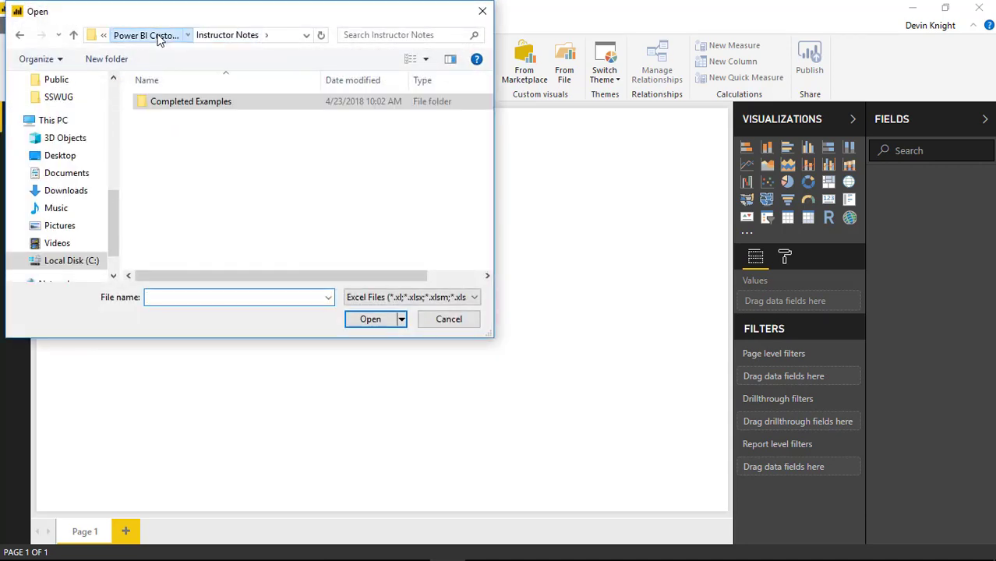
pyautogui.click(162, 36)
pyautogui.doubleClick(184, 117)
pyautogui.click(160, 103)
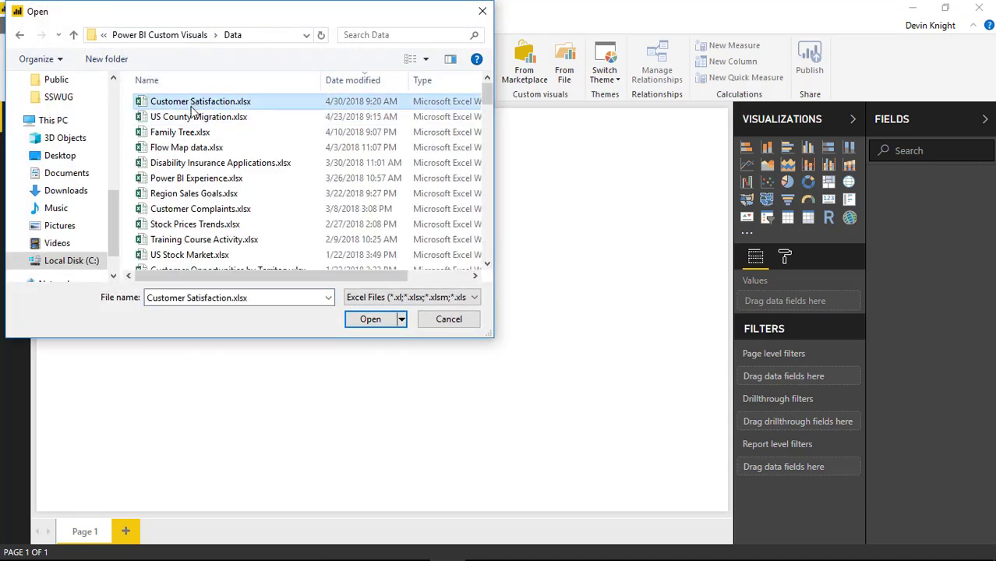
pyautogui.click(376, 322)
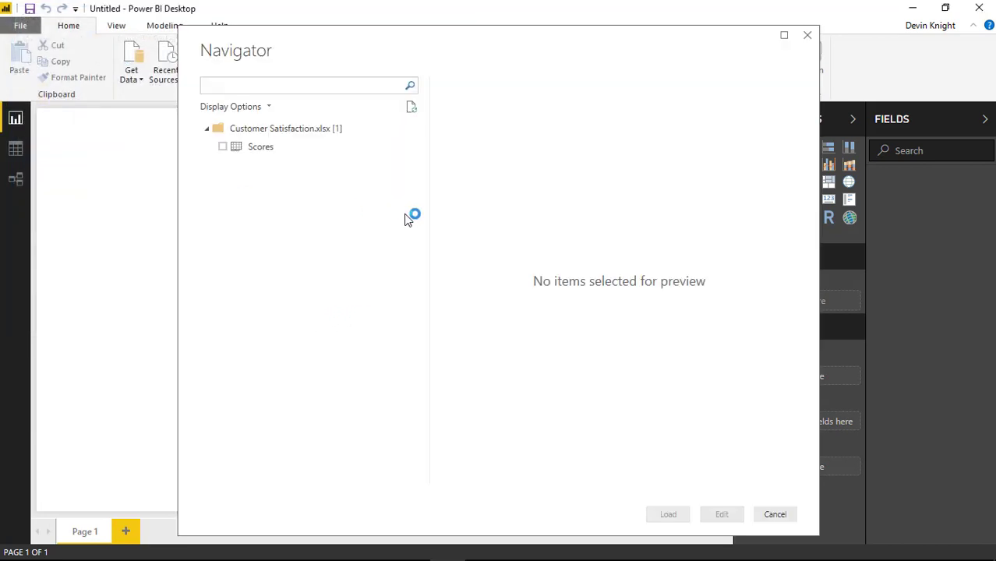
pyautogui.click(223, 147)
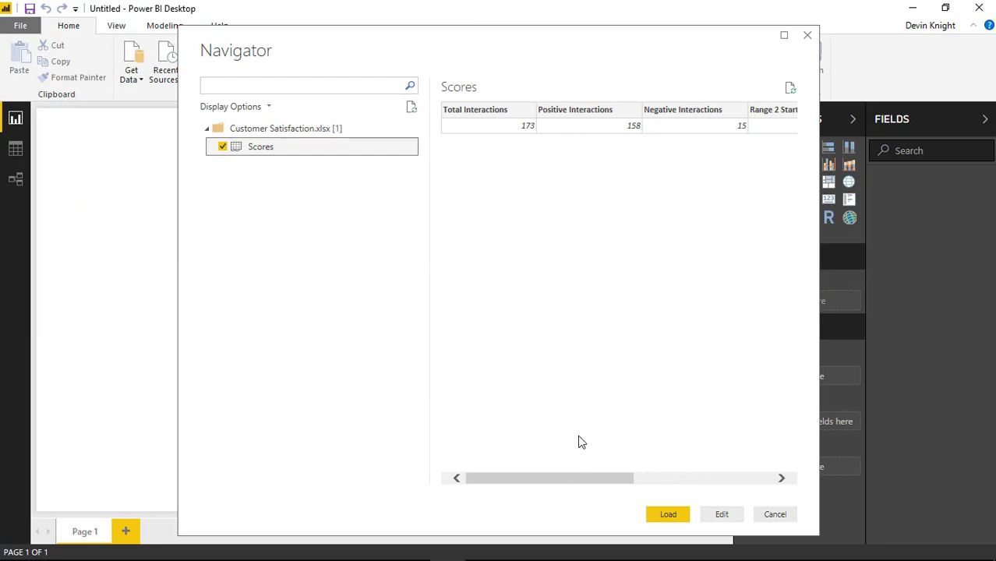
pyautogui.click(668, 514)
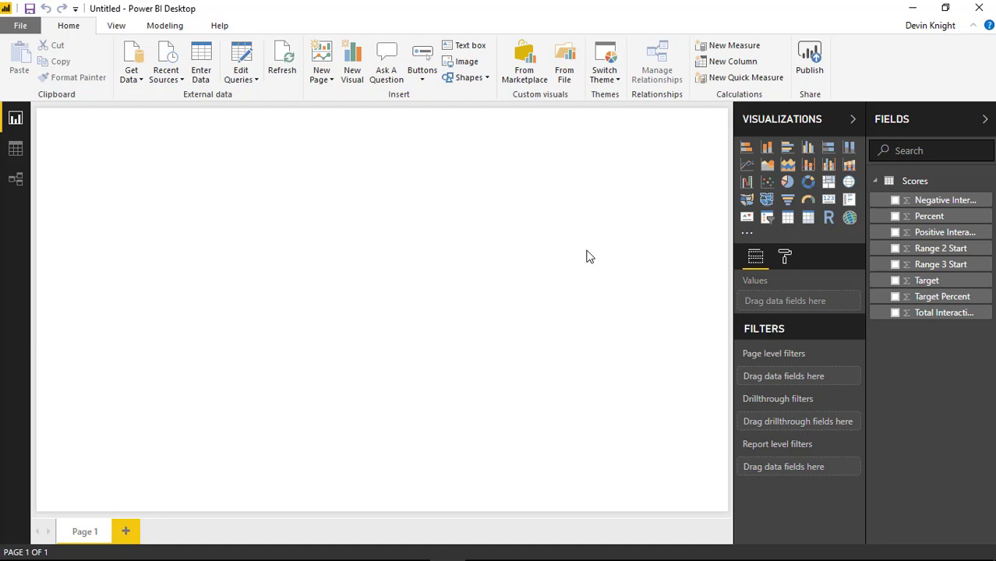
# Search the marketplace for 'tachometer' and add the Tachometer visual.
pyautogui.click(526, 73)
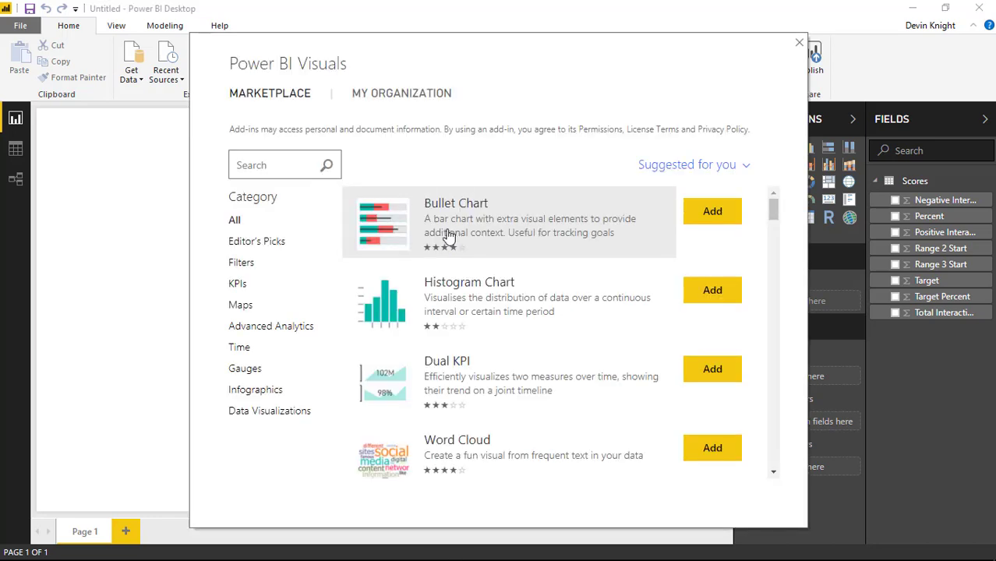
pyautogui.click(299, 168)
pyautogui.write('tachometer')
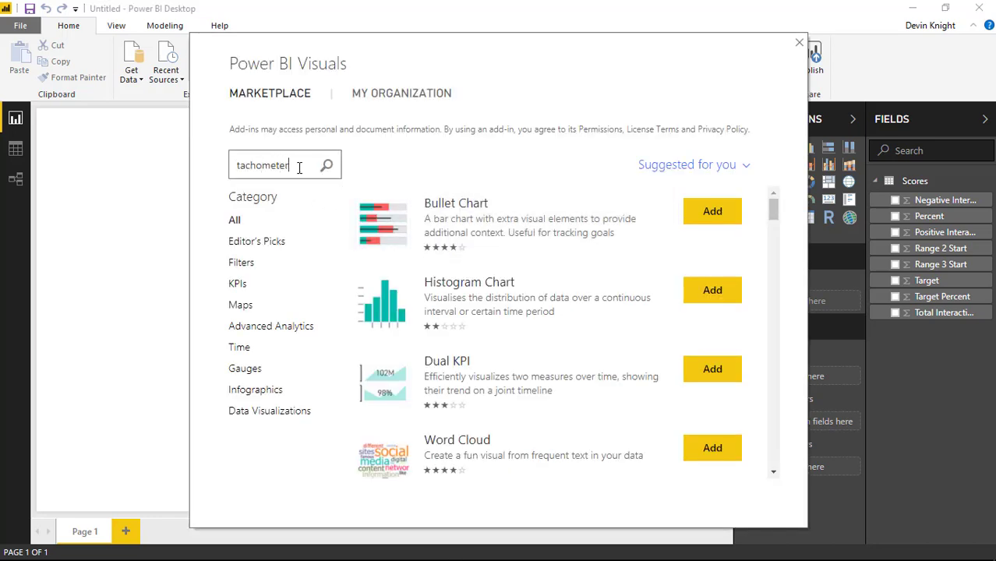
pyautogui.press('Return')
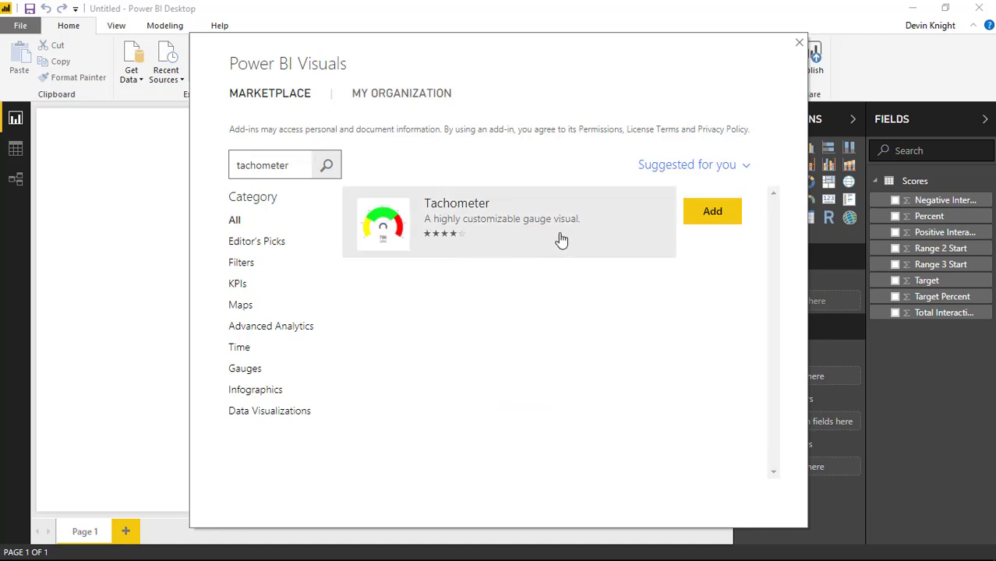
pyautogui.click(704, 221)
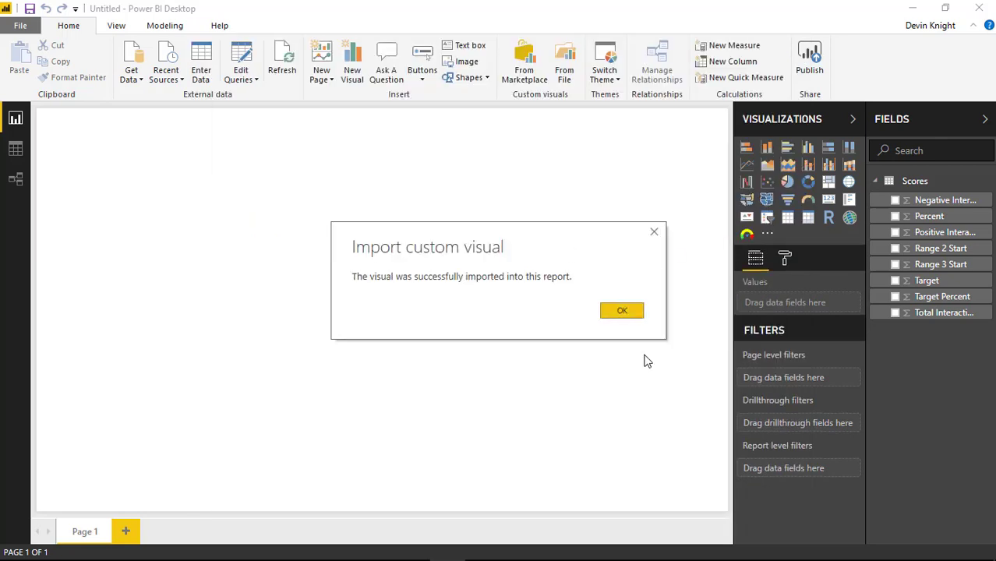
pyautogui.click(621, 314)
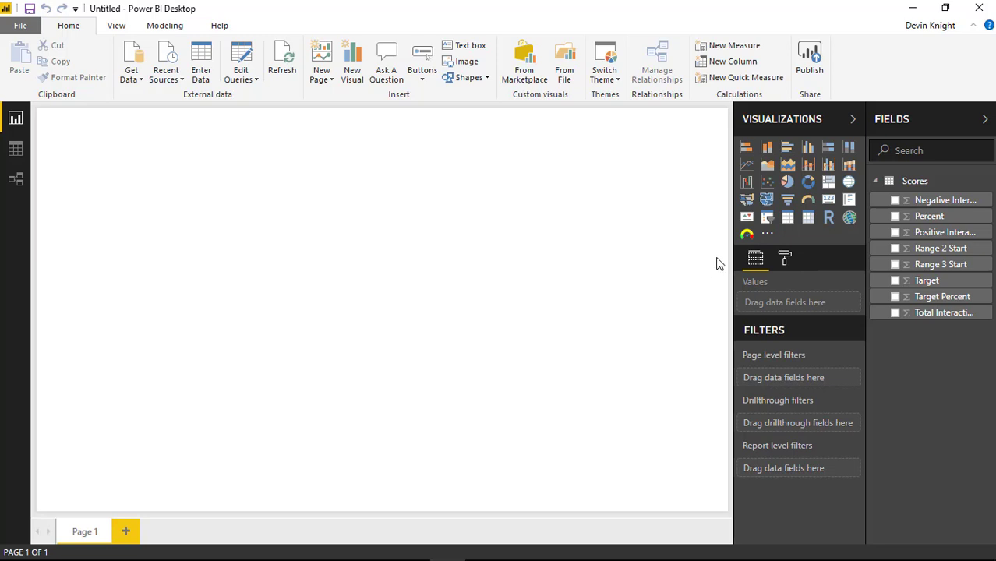
# Add a Tachometer visual showing Positive Interactions (158) as its value, then enlarge it.
pyautogui.click(746, 235)
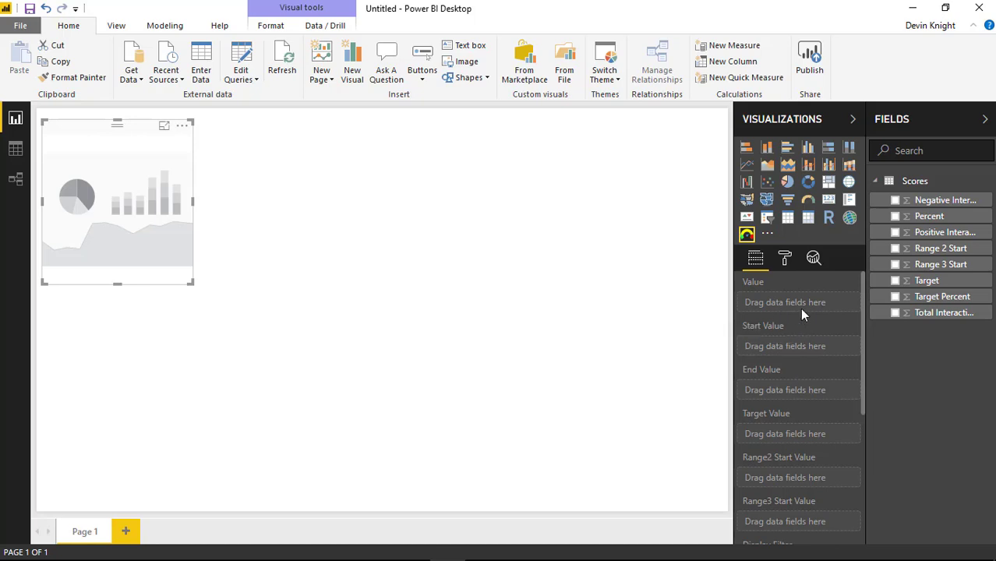
pyautogui.moveTo(935, 233); pyautogui.dragTo(829, 307)
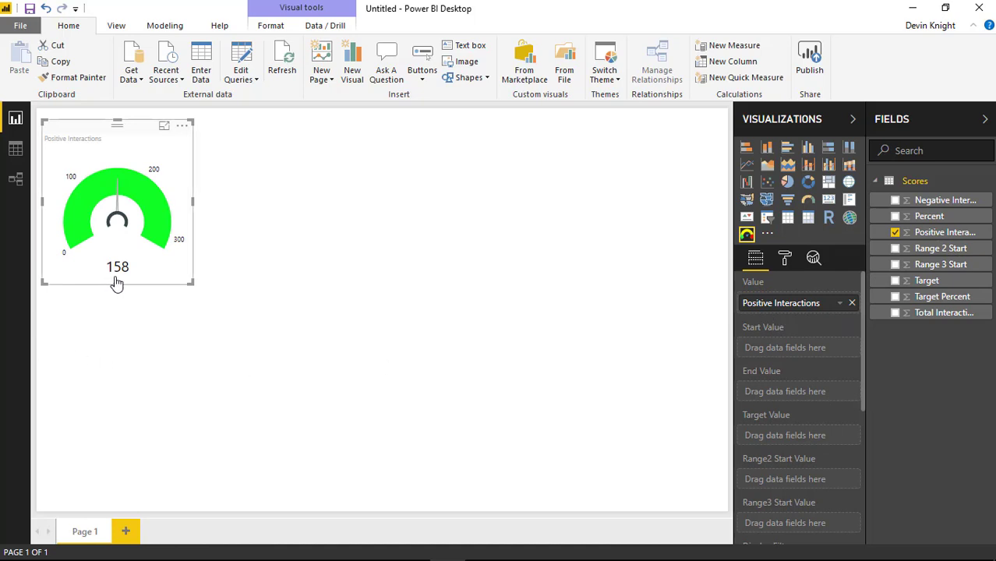
pyautogui.click(195, 287)
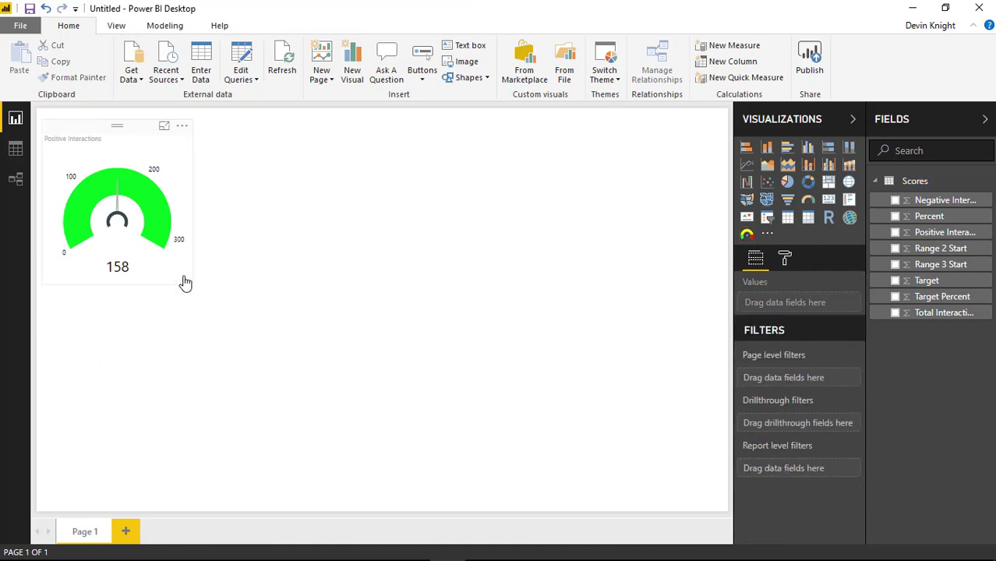
pyautogui.click(187, 283)
pyautogui.moveTo(191, 284); pyautogui.dragTo(336, 371)
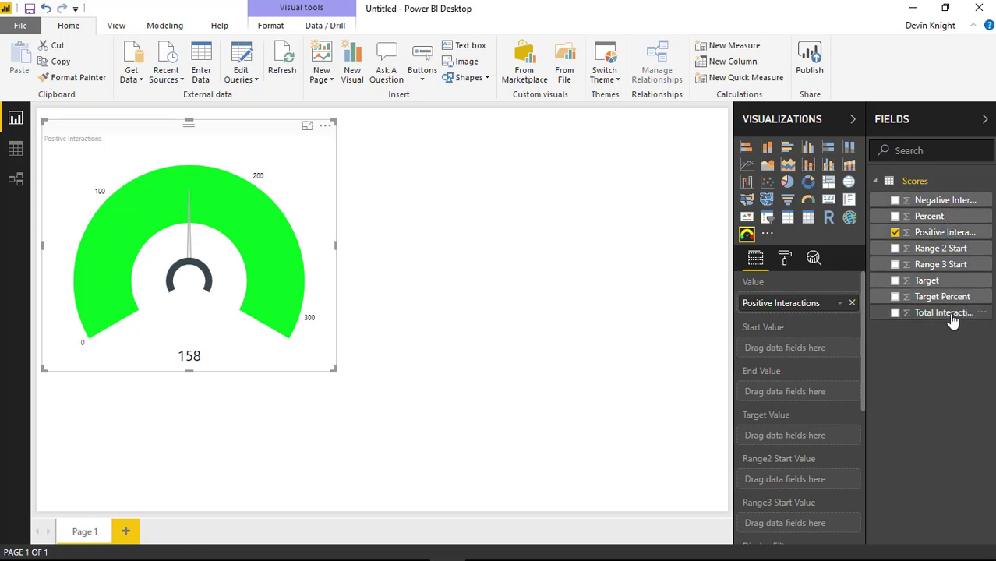
# Assign Total Interactions to End Value, Target to Target Value, and Range 2 and Range 3 Start fields.
pyautogui.moveTo(952, 321); pyautogui.dragTo(830, 394)
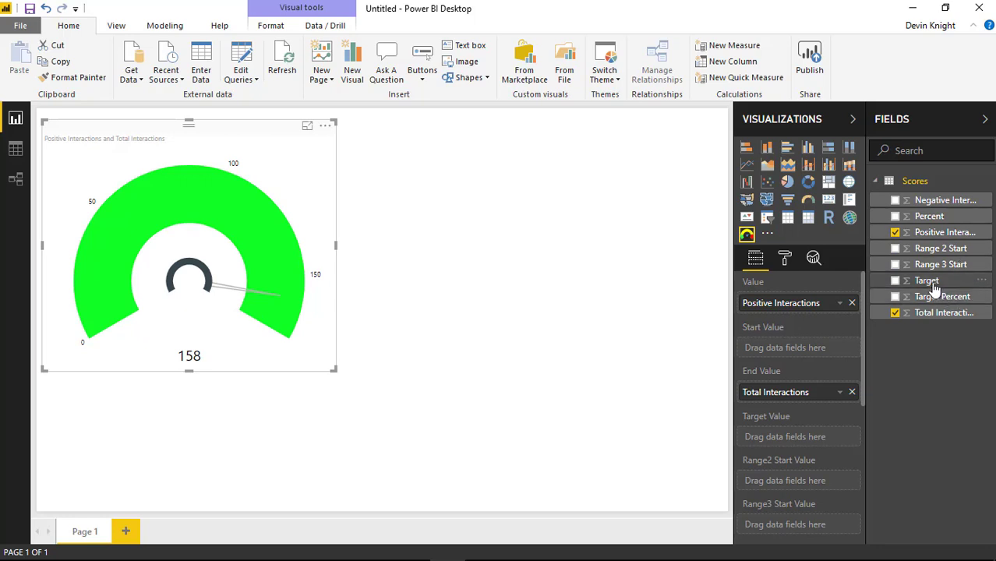
pyautogui.moveTo(929, 282); pyautogui.dragTo(832, 438)
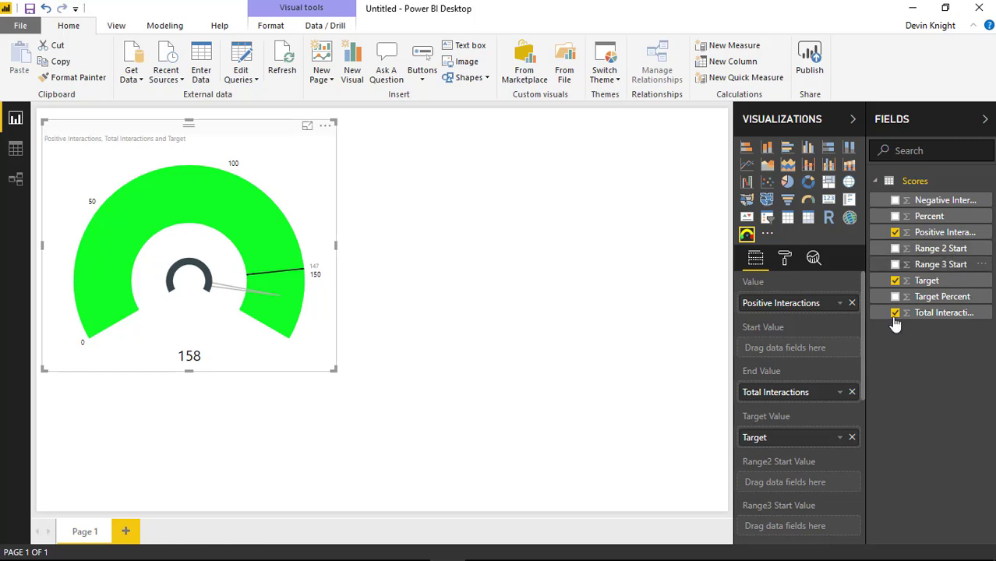
pyautogui.scroll(-2, 841, 387)
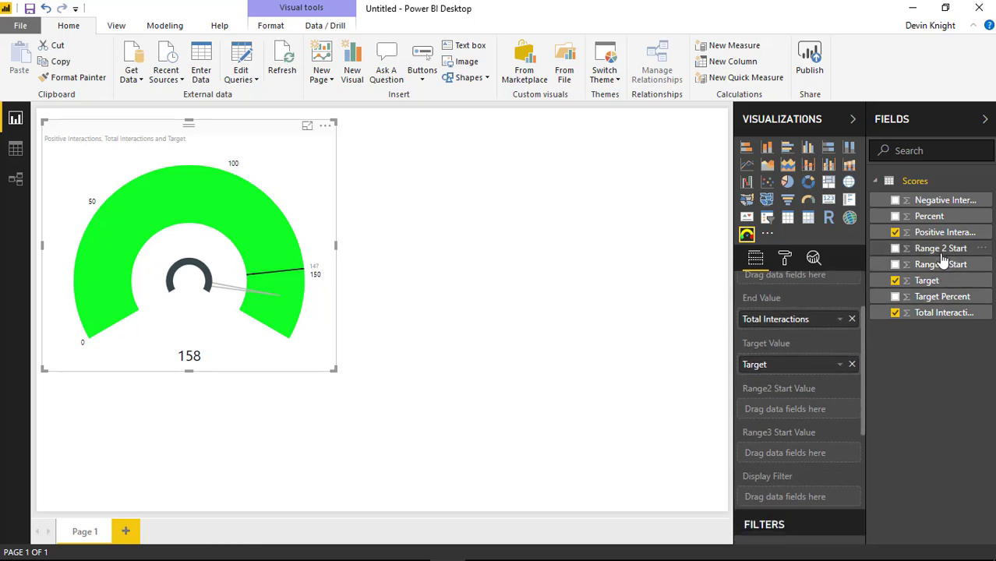
pyautogui.moveTo(940, 251); pyautogui.dragTo(833, 409)
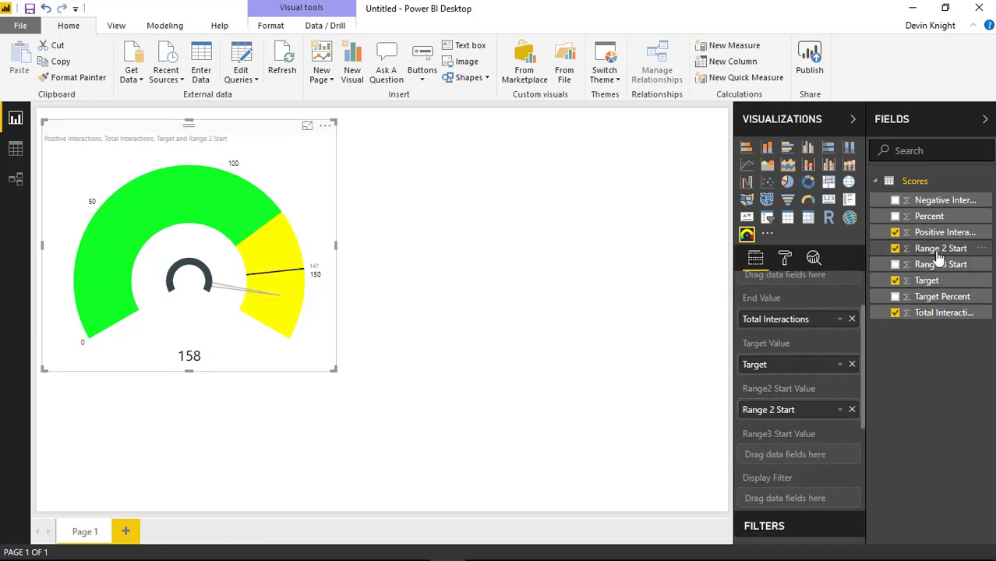
pyautogui.moveTo(939, 268); pyautogui.dragTo(806, 446)
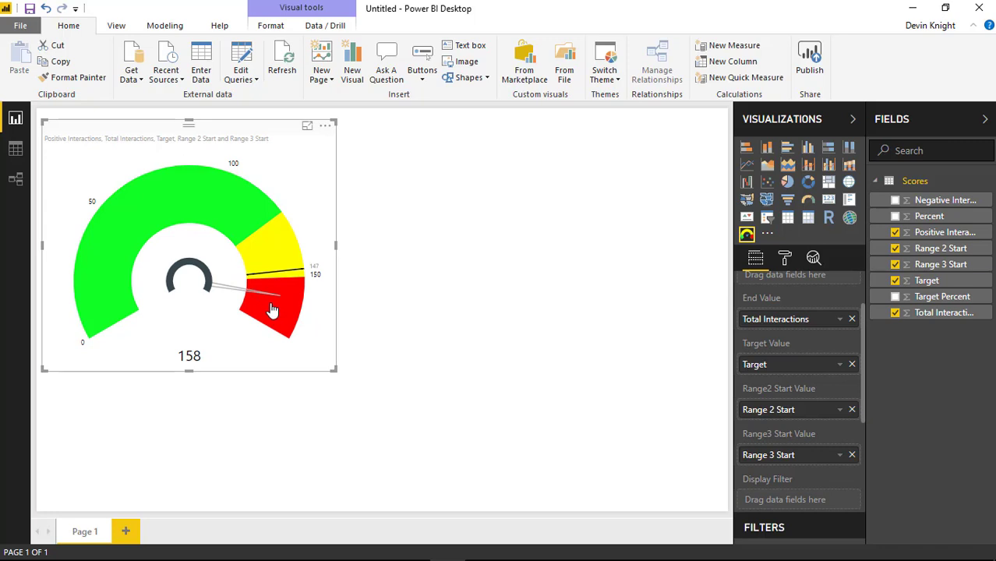
# Set the gauge's Range 1 colour to red.
pyautogui.click(785, 264)
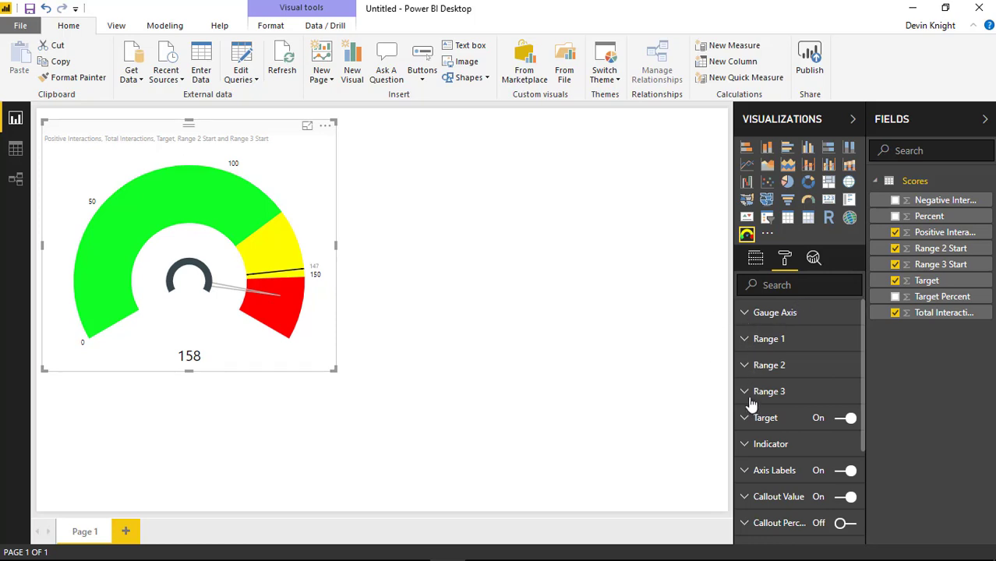
pyautogui.click(746, 341)
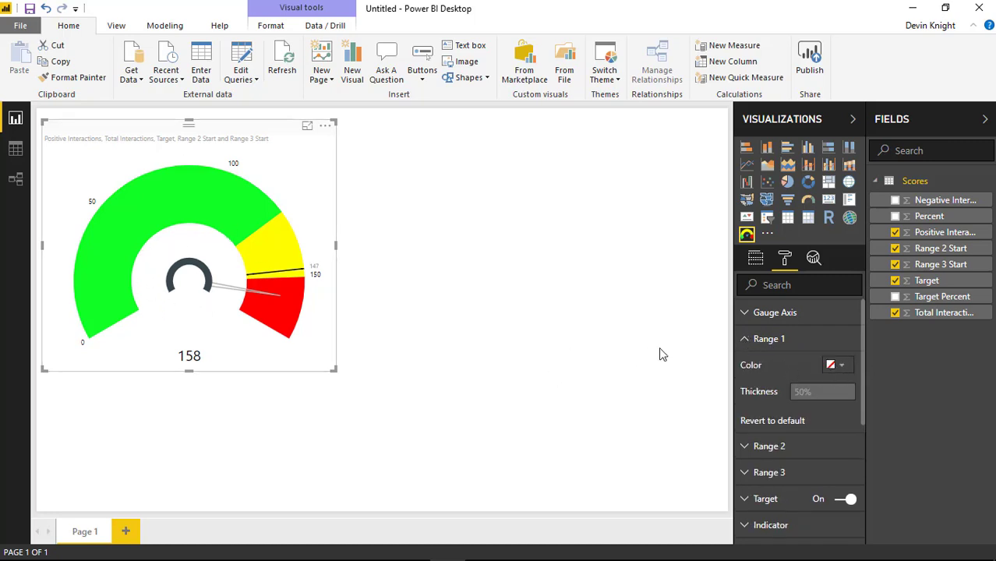
pyautogui.click(836, 366)
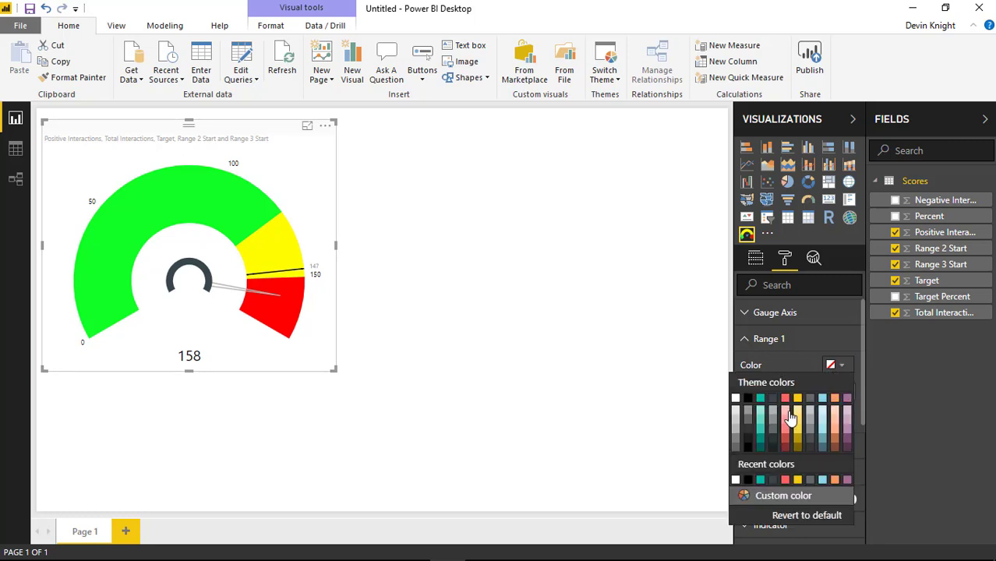
pyautogui.click(752, 497)
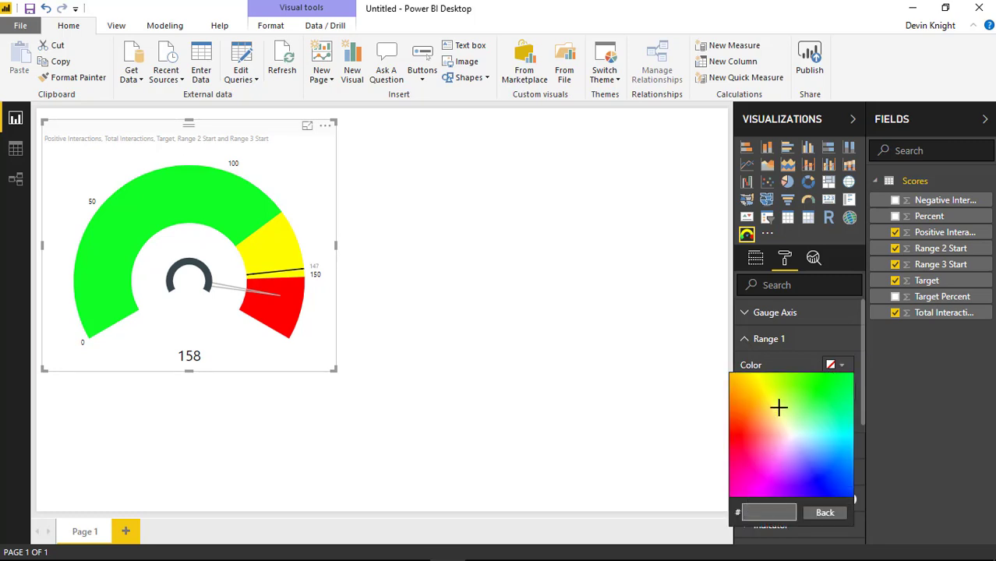
pyautogui.click(733, 428)
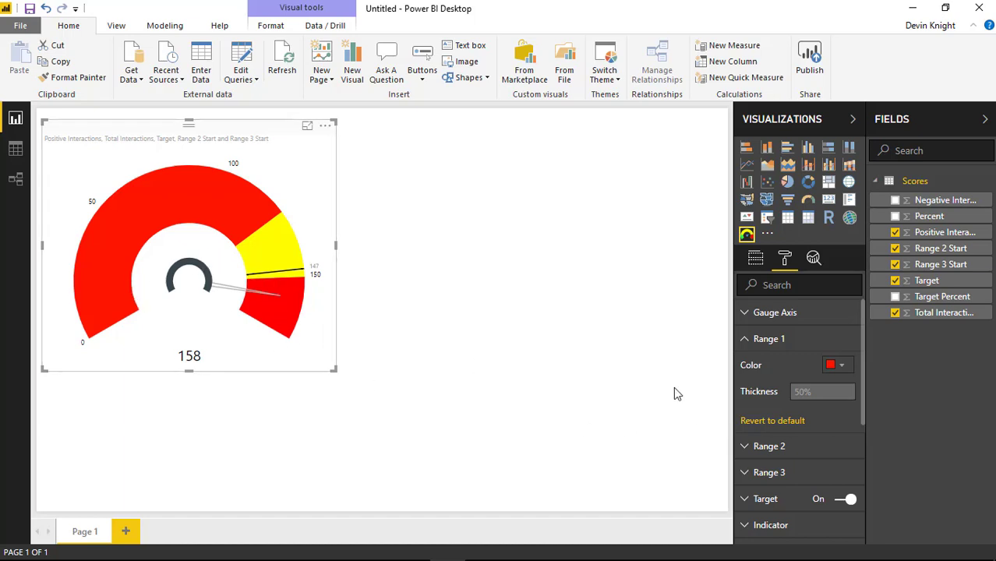
pyautogui.click(745, 340)
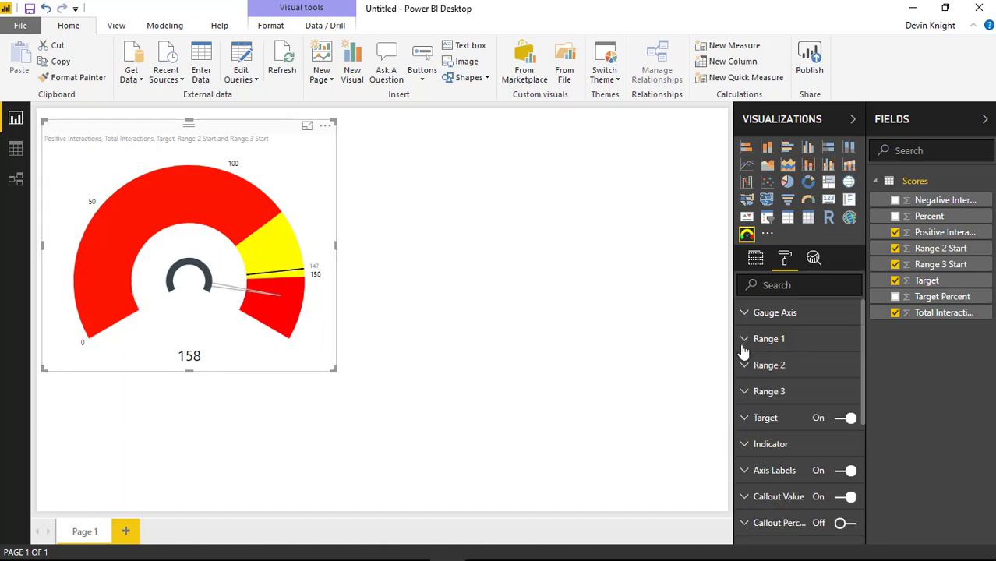
# Set the gauge's Range 3 colour to green.
pyautogui.click(746, 394)
pyautogui.click(840, 419)
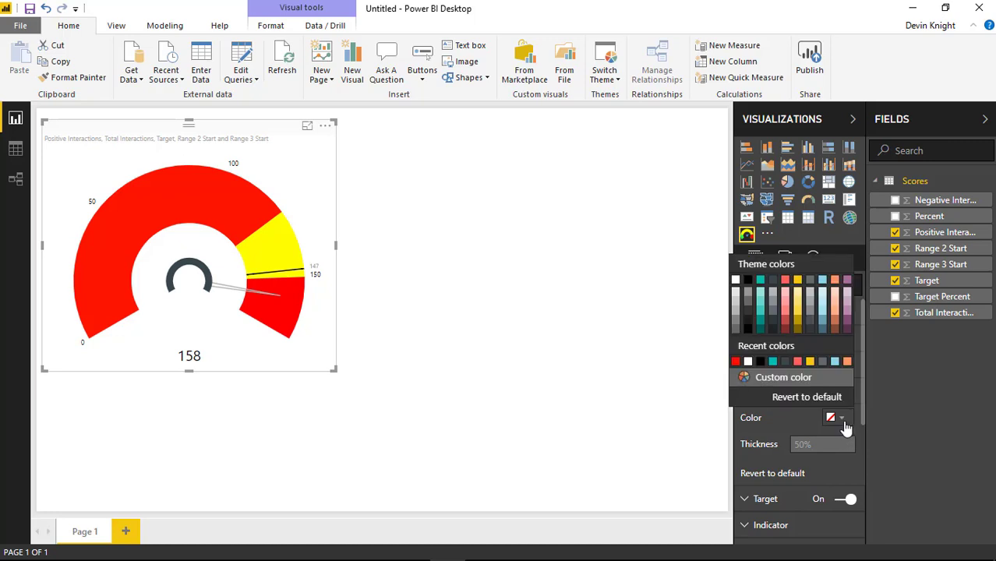
pyautogui.click(772, 374)
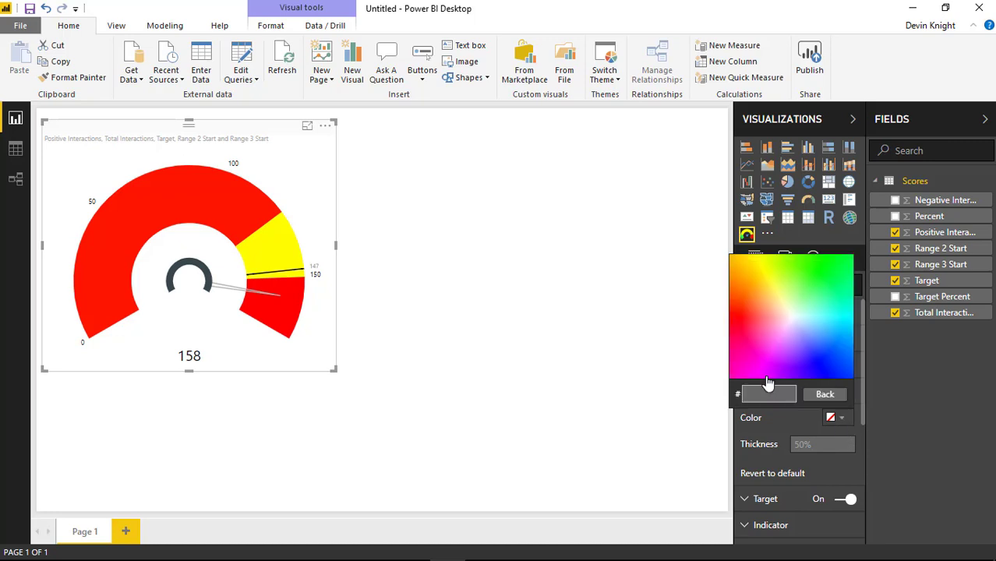
pyautogui.click(848, 260)
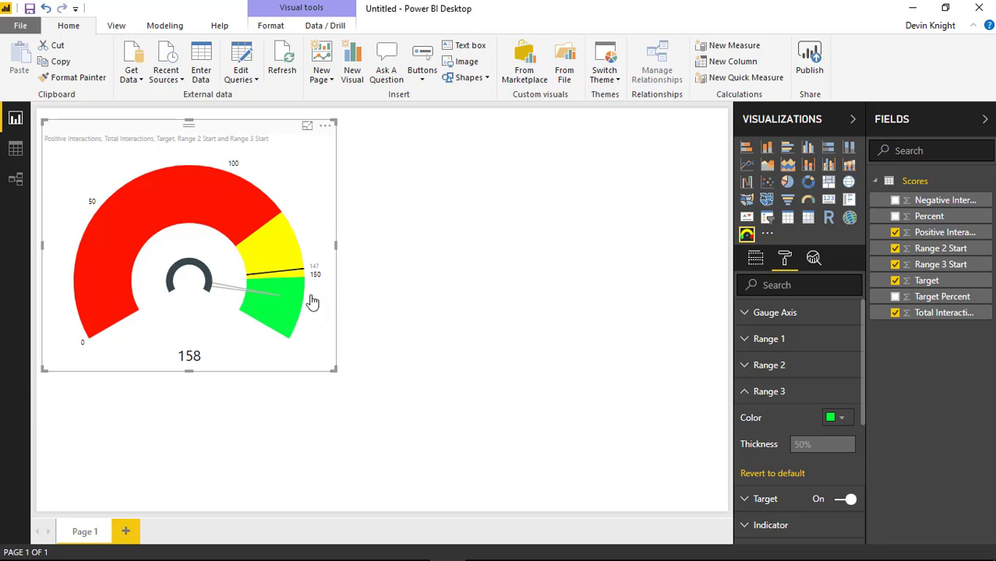
pyautogui.click(742, 396)
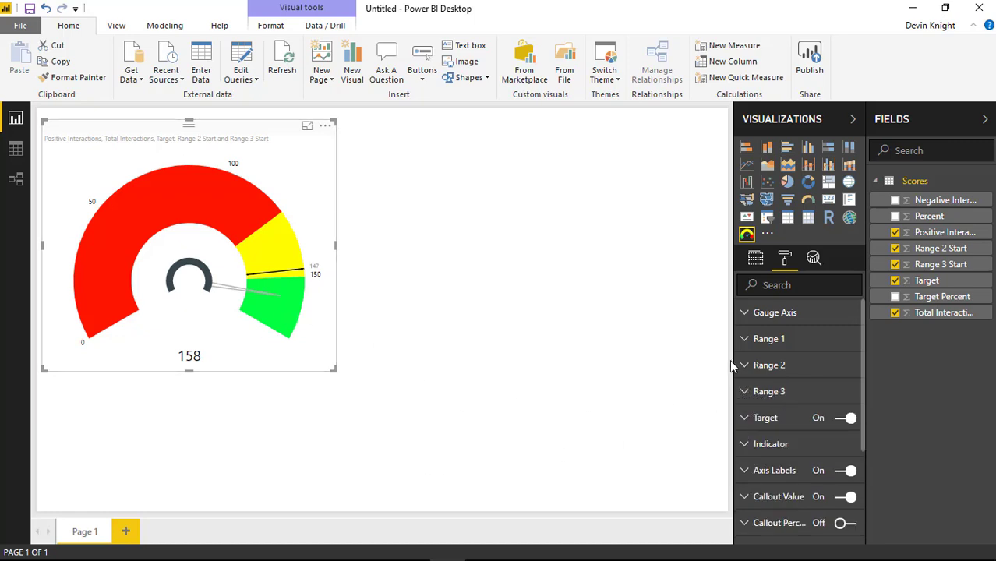
# Set the gauge axis Start Value to 75.
pyautogui.click(746, 315)
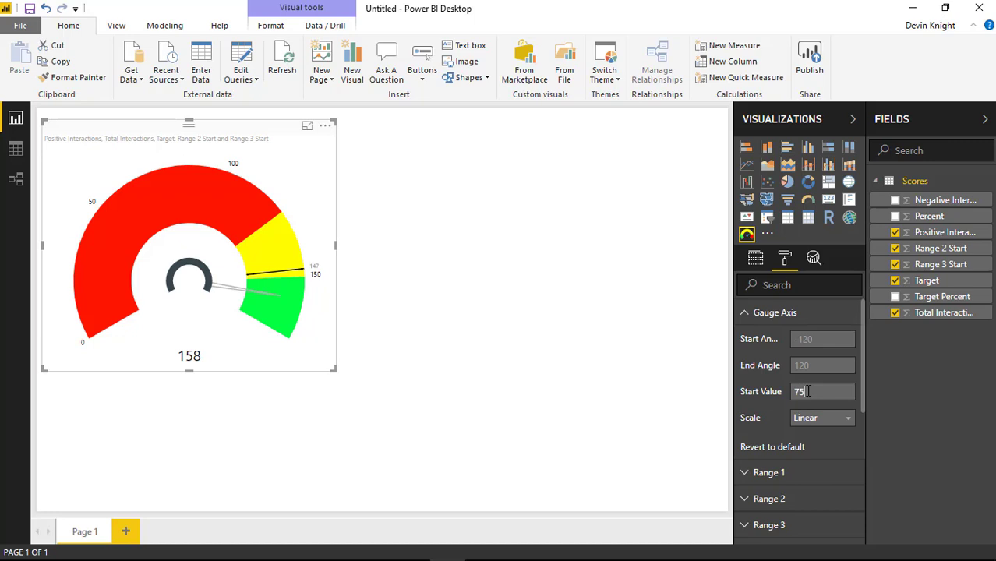
pyautogui.click(807, 392)
pyautogui.write('75')
pyautogui.press('Return')
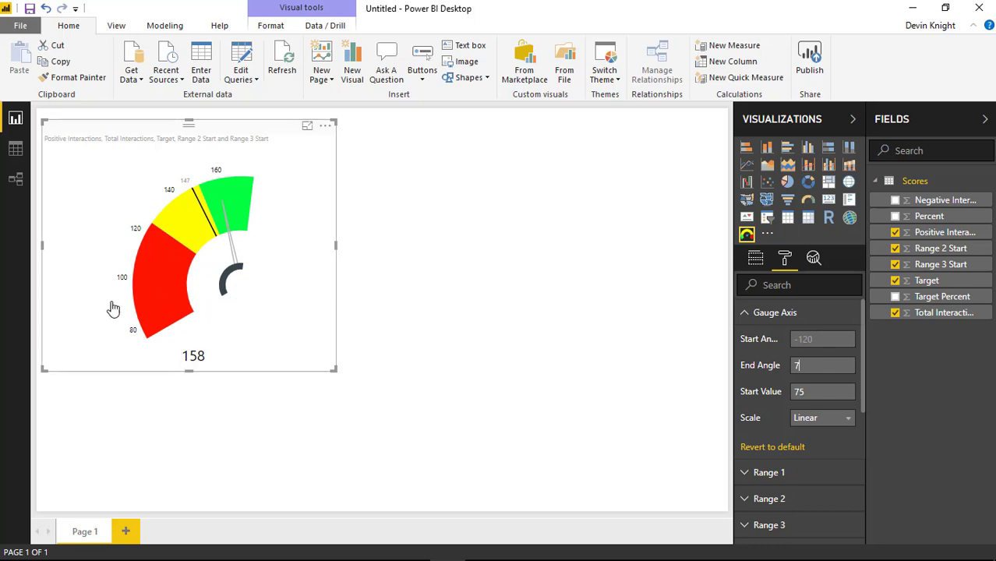
# Narrow the gauge visual and keep the gauge axis End Angle at 120.
pyautogui.moveTo(43, 372)
pyautogui.mouseDown()
pyautogui.moveTo(72, 354)
pyautogui.moveTo(150, 350)
pyautogui.moveTo(224, 375)
pyautogui.moveTo(49, 382)
pyautogui.mouseUp()
pyautogui.click(701, 324)
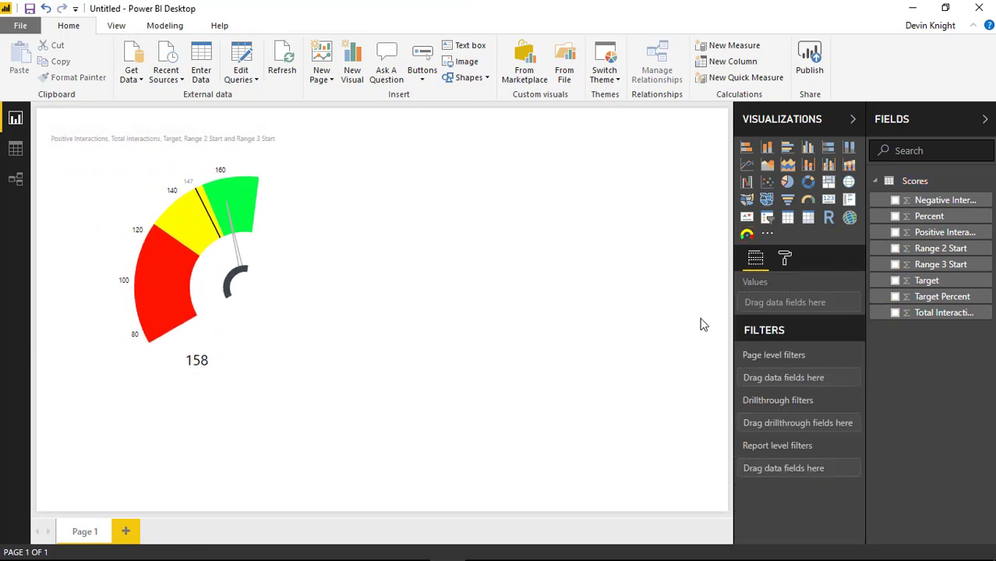
pyautogui.click(313, 321)
pyautogui.click(787, 261)
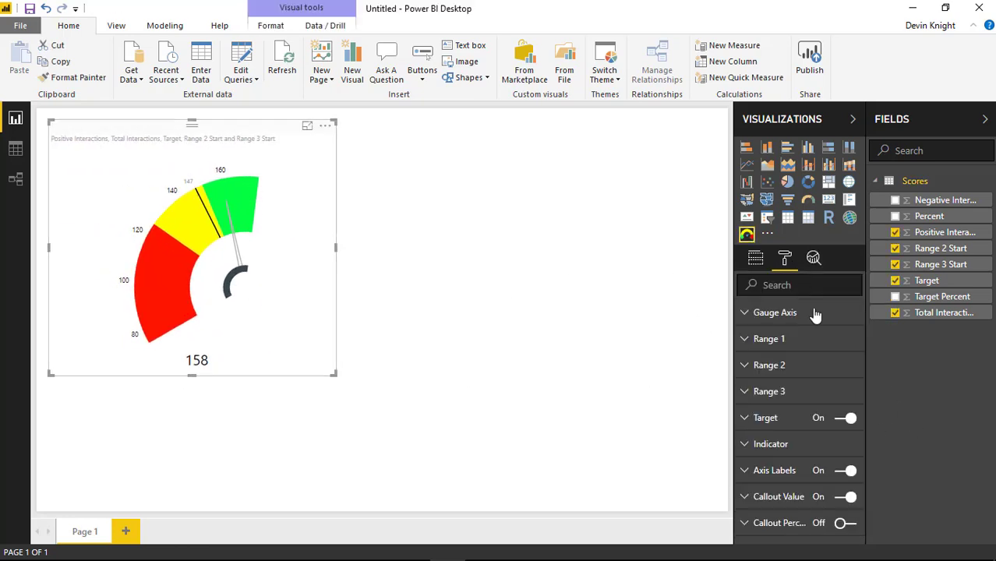
pyautogui.click(775, 312)
pyautogui.click(803, 365)
pyautogui.write('75')
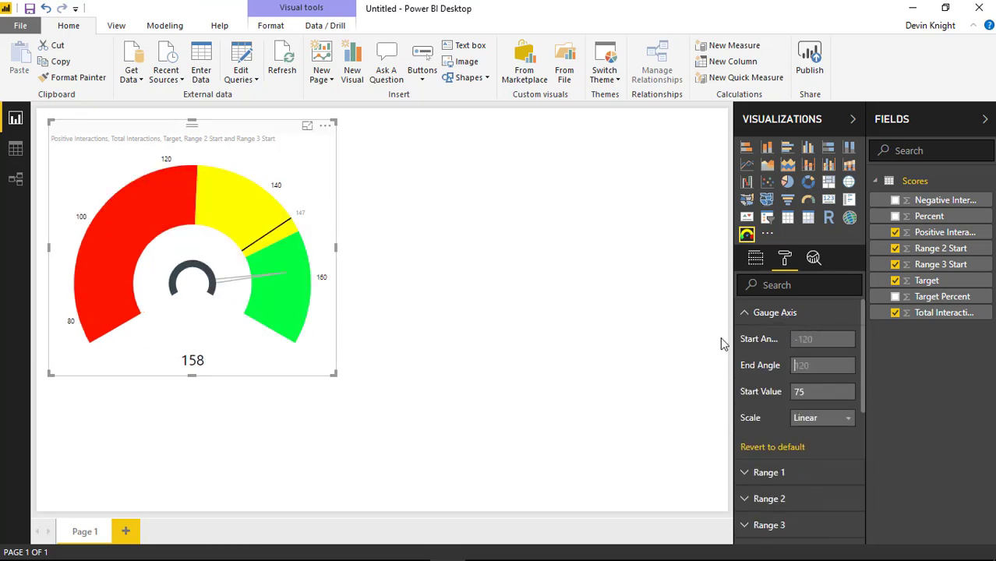
pyautogui.click(745, 313)
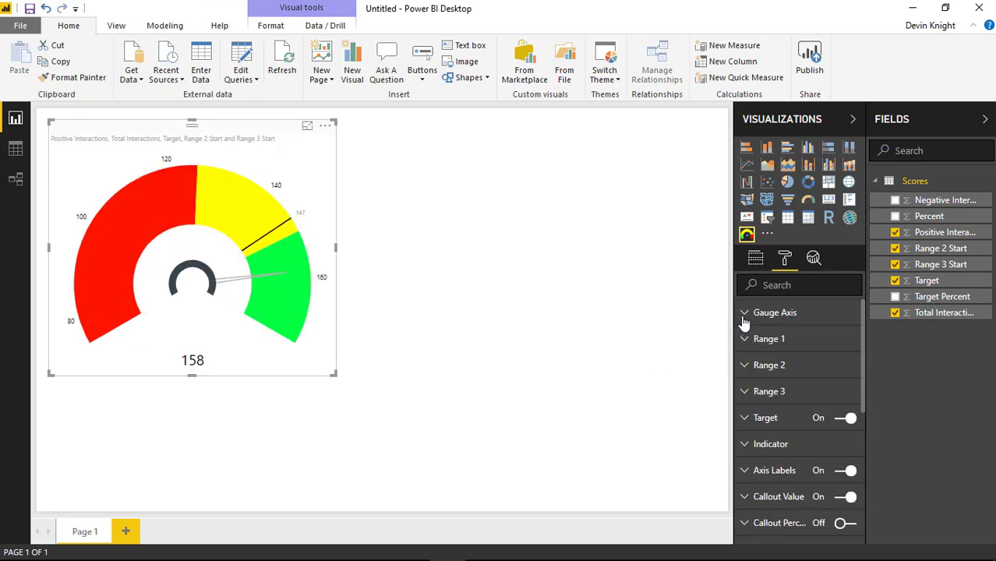
# Set the target line length to 80 and its 147 label text size to 12.
pyautogui.click(747, 420)
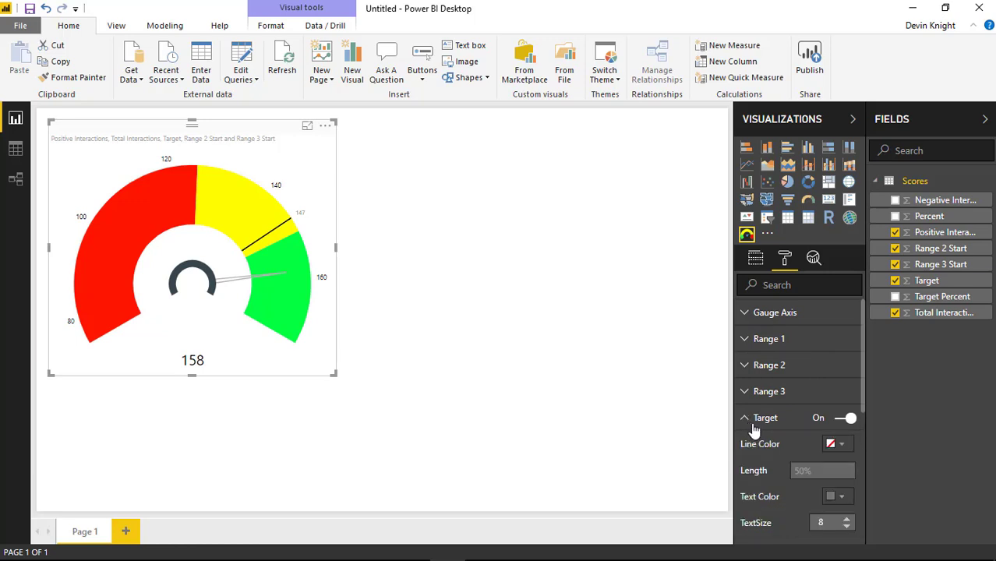
pyautogui.scroll(-2, 760, 433)
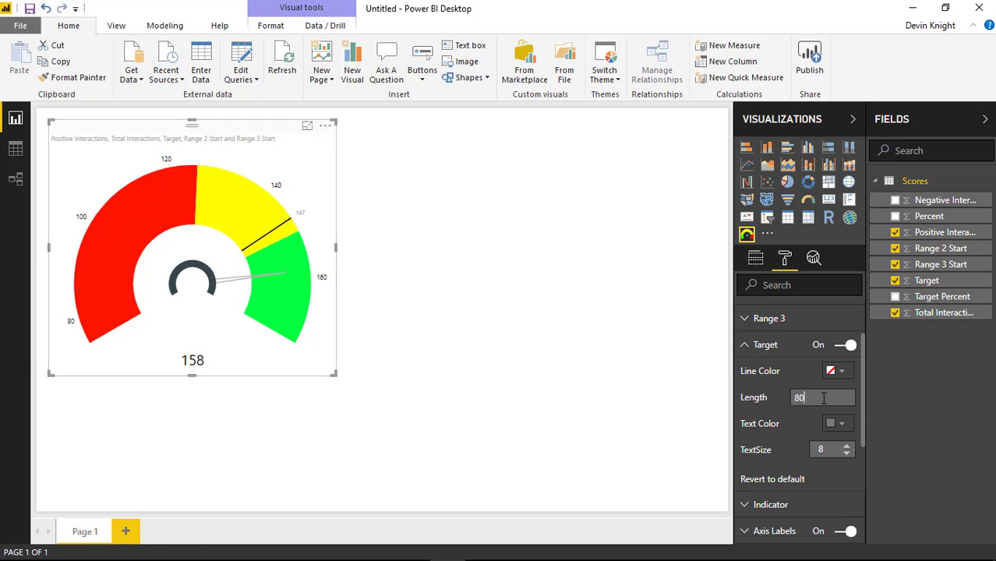
pyautogui.press('Return')
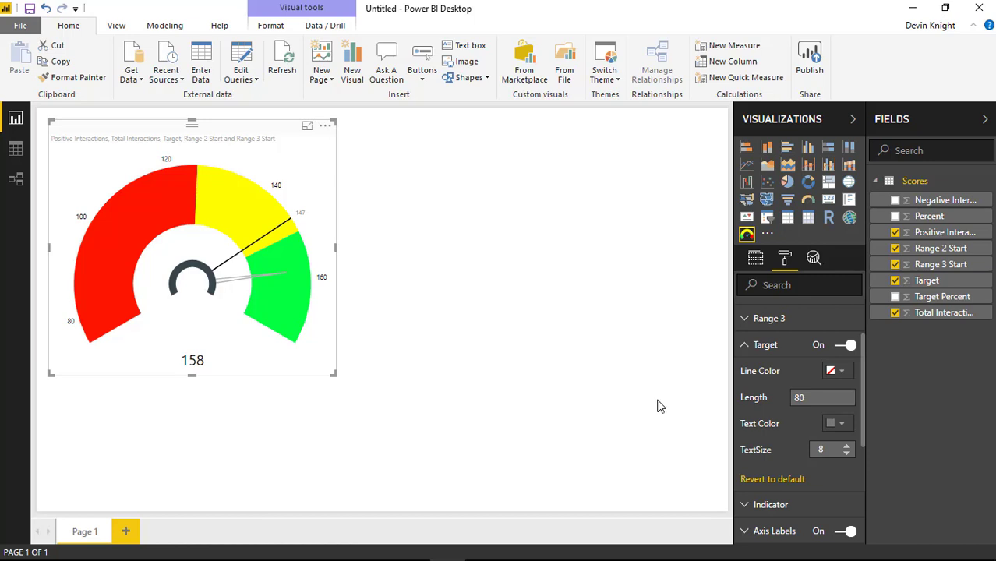
pyautogui.click(847, 446)
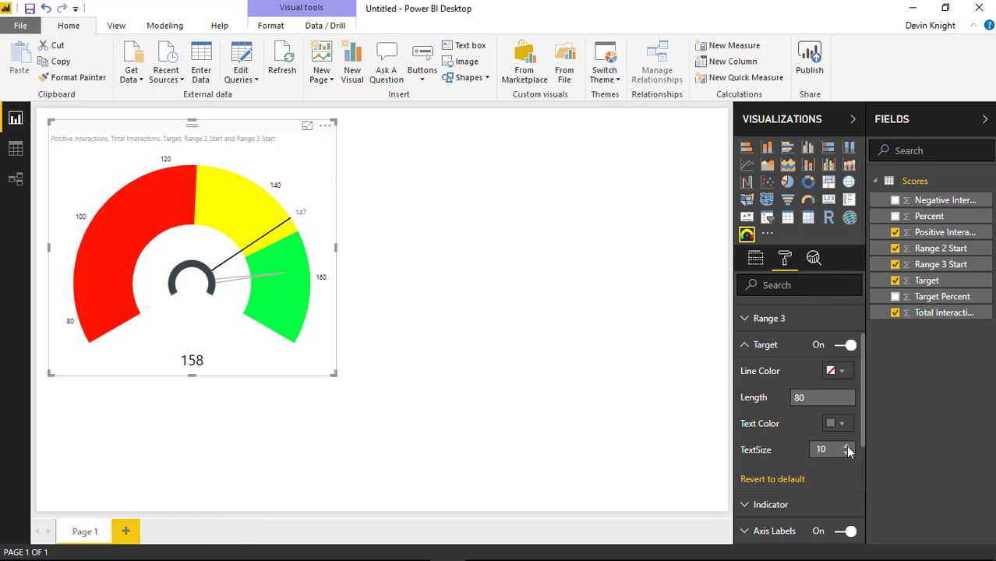
pyautogui.click(847, 447)
pyautogui.click(847, 446)
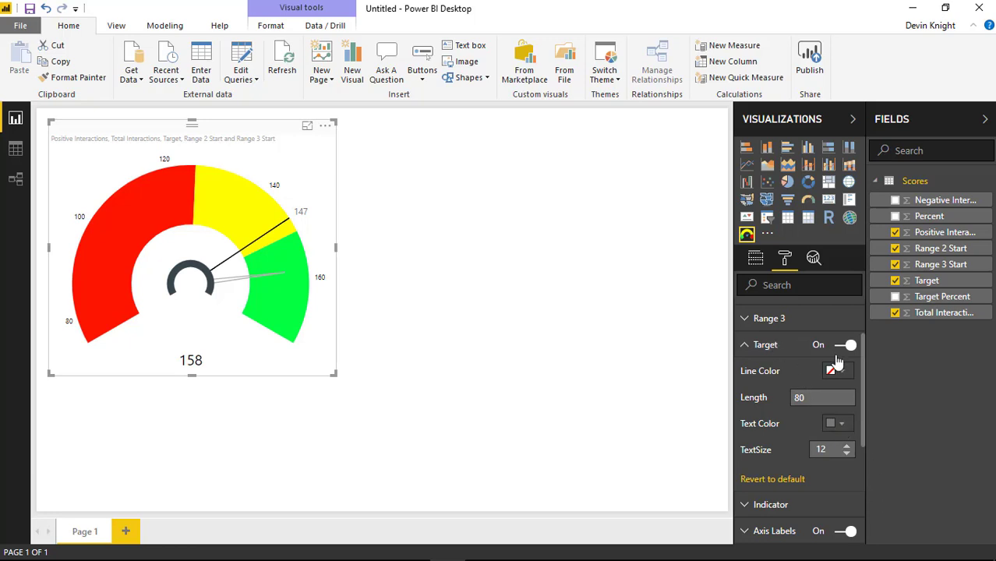
pyautogui.click(745, 345)
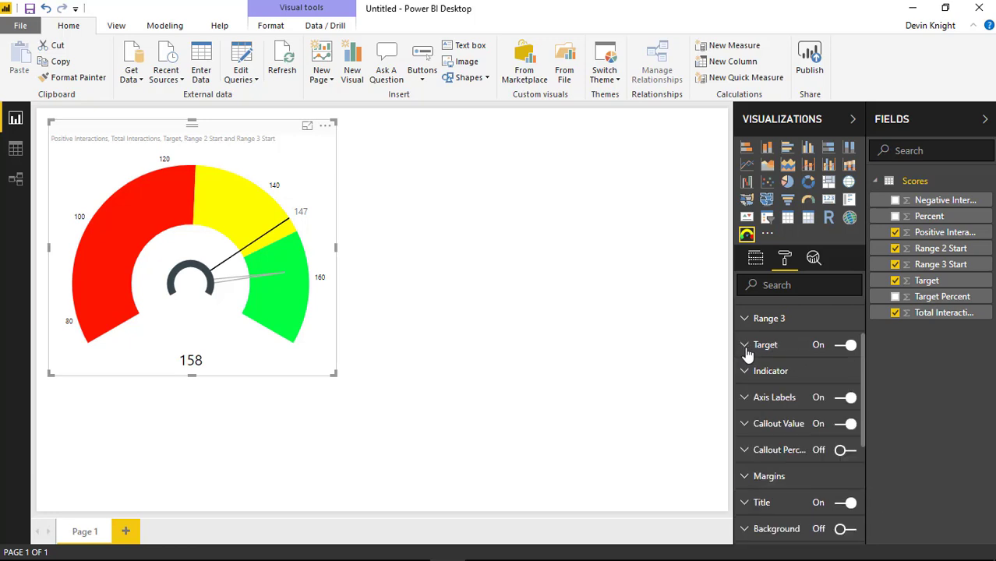
pyautogui.click(744, 371)
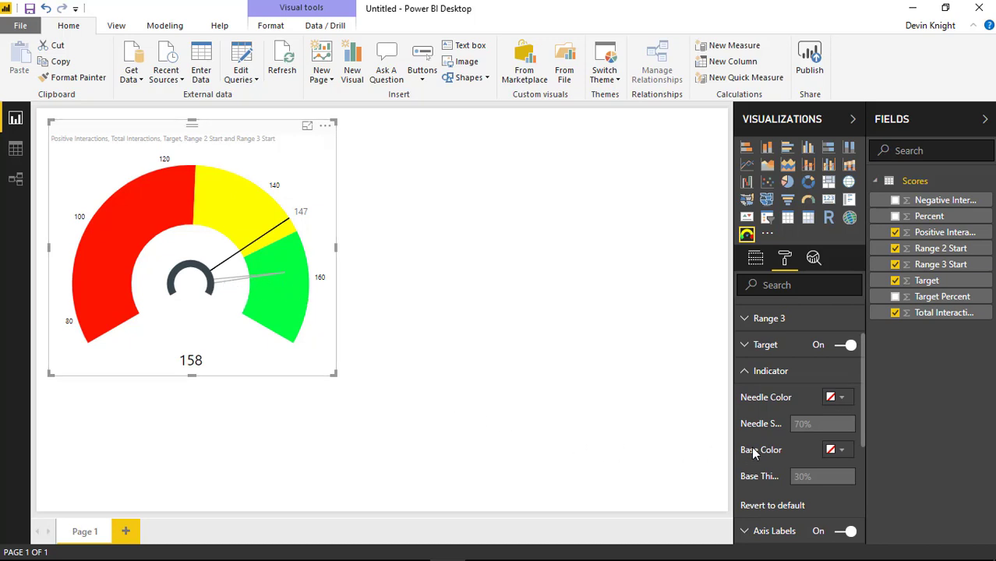
pyautogui.click(843, 401)
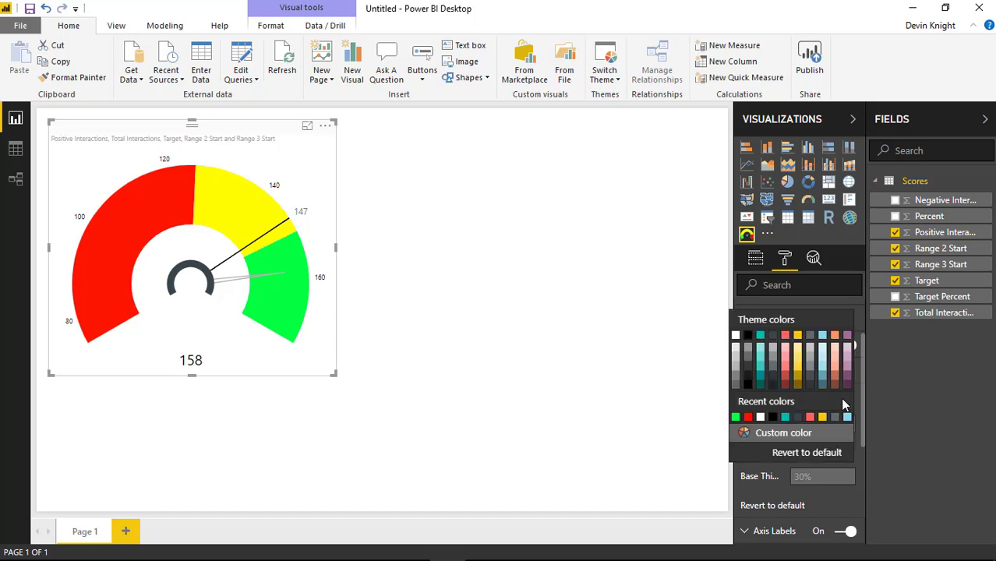
pyautogui.click(784, 343)
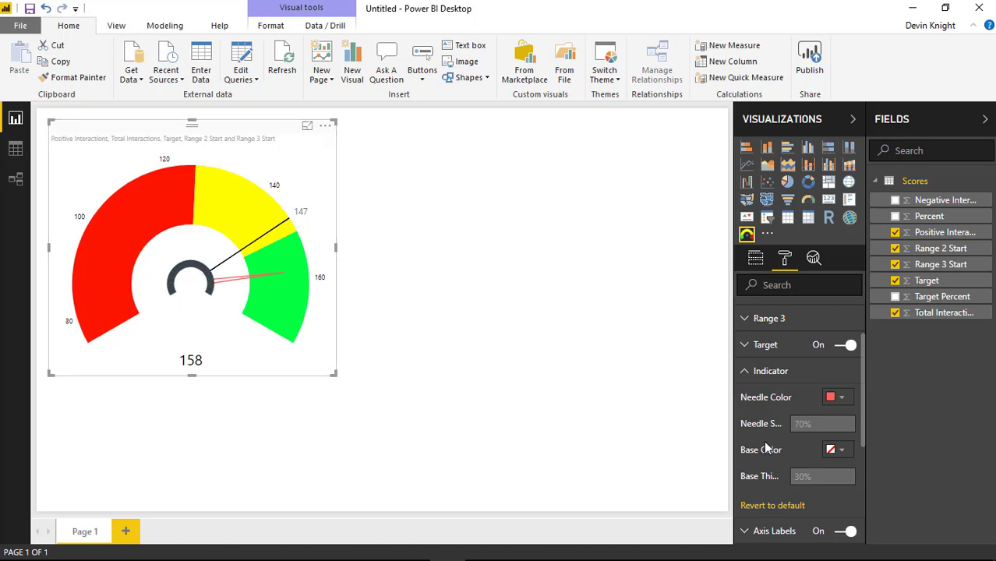
pyautogui.click(842, 451)
pyautogui.click(783, 313)
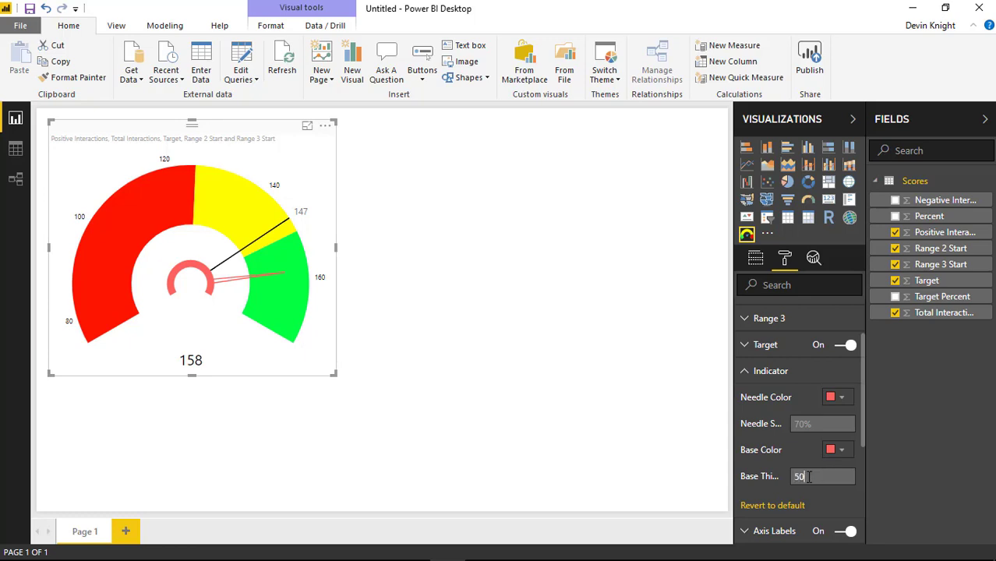
pyautogui.click(808, 477)
pyautogui.write('50')
pyautogui.press('Return')
pyautogui.click(784, 506)
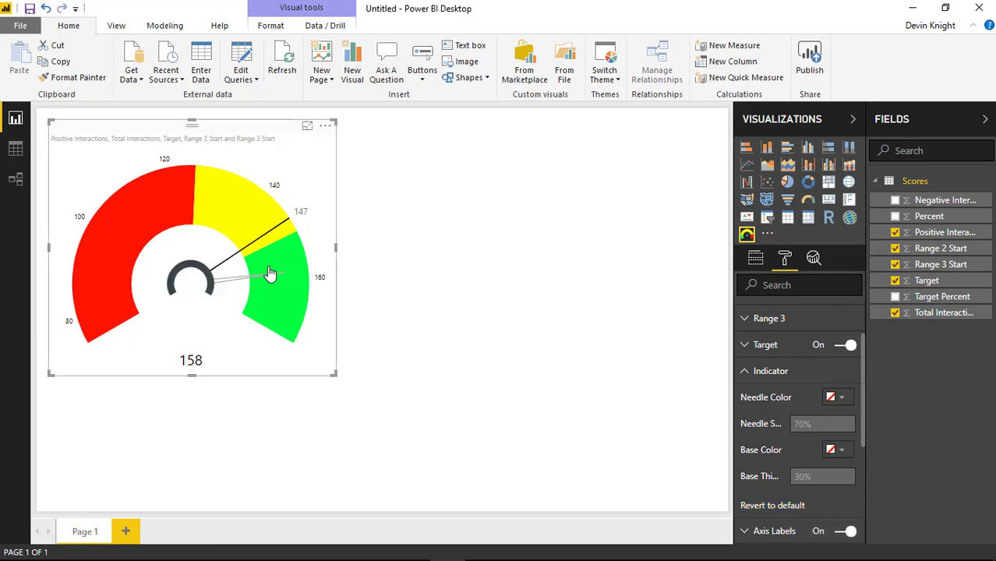
pyautogui.click(742, 371)
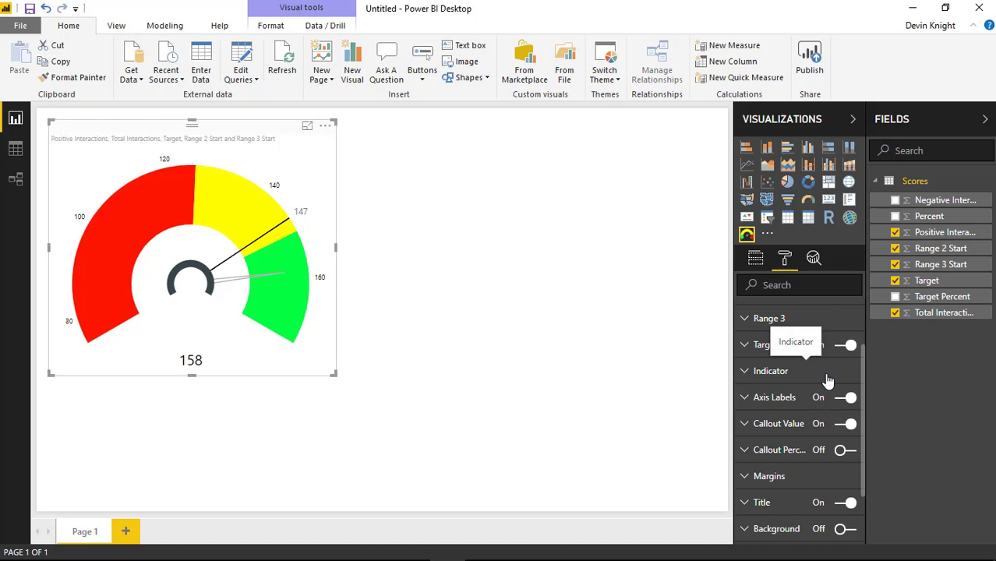
# Set the gauge axis labels to text size 12 with a count of 6.
pyautogui.click(746, 399)
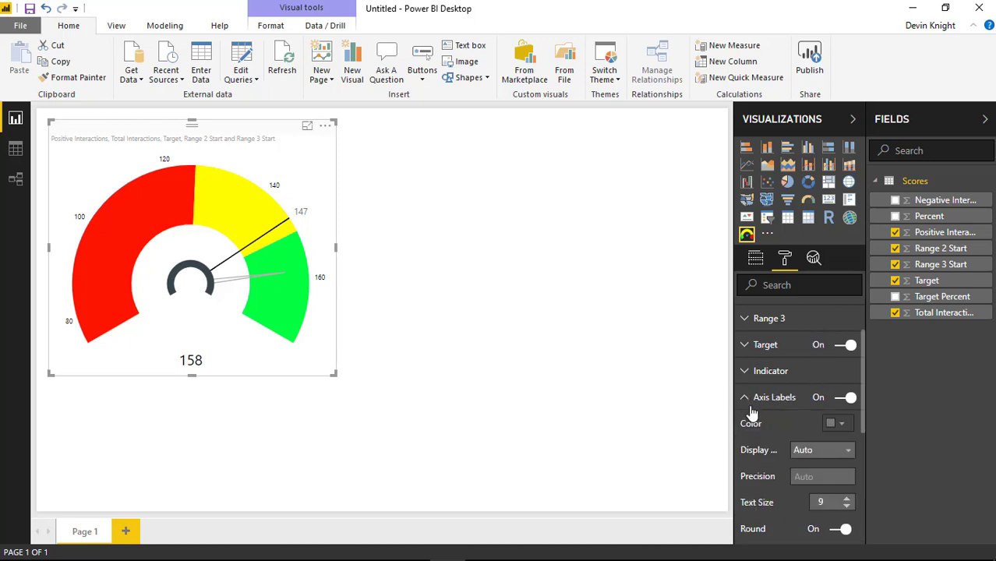
pyautogui.click(843, 399)
pyautogui.click(843, 399)
pyautogui.scroll(-2, 836, 487)
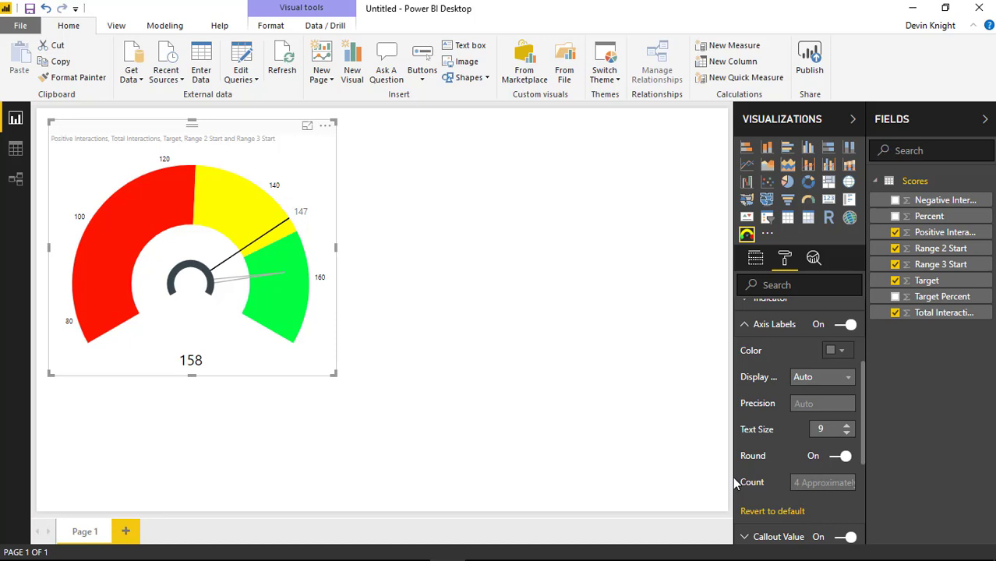
pyautogui.moveTo(732, 479); pyautogui.dragTo(682, 492)
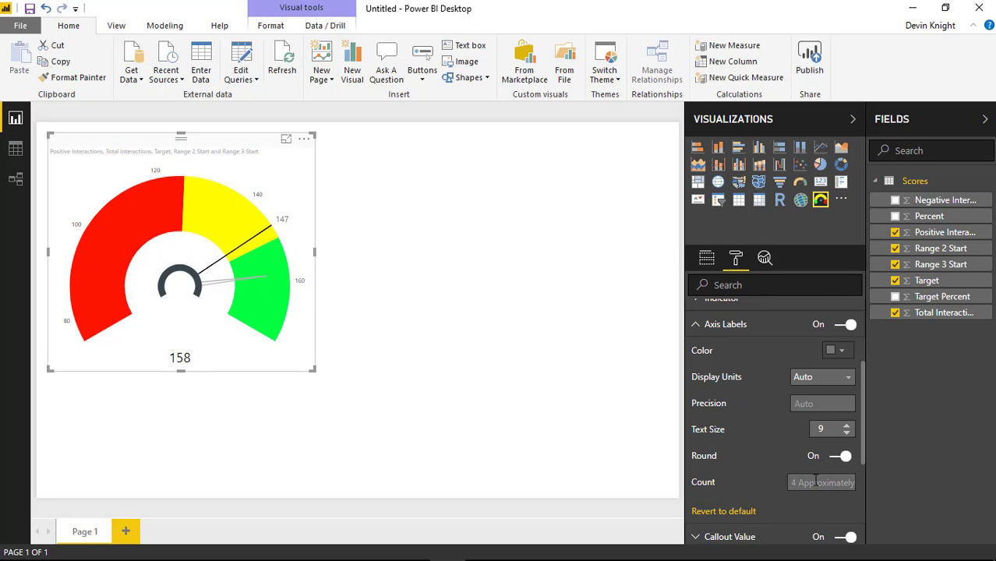
pyautogui.write('50')
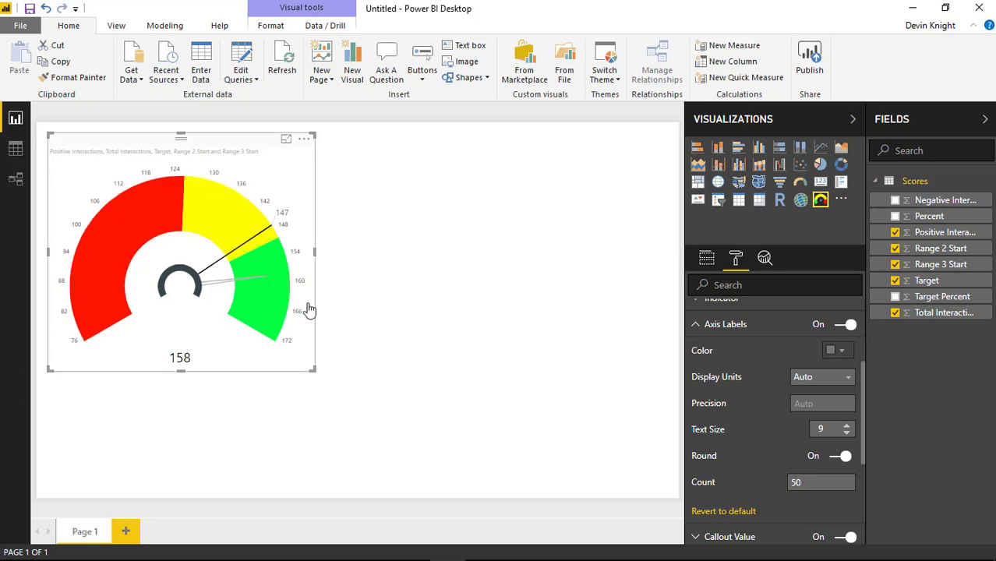
pyautogui.click(847, 425)
pyautogui.click(847, 425)
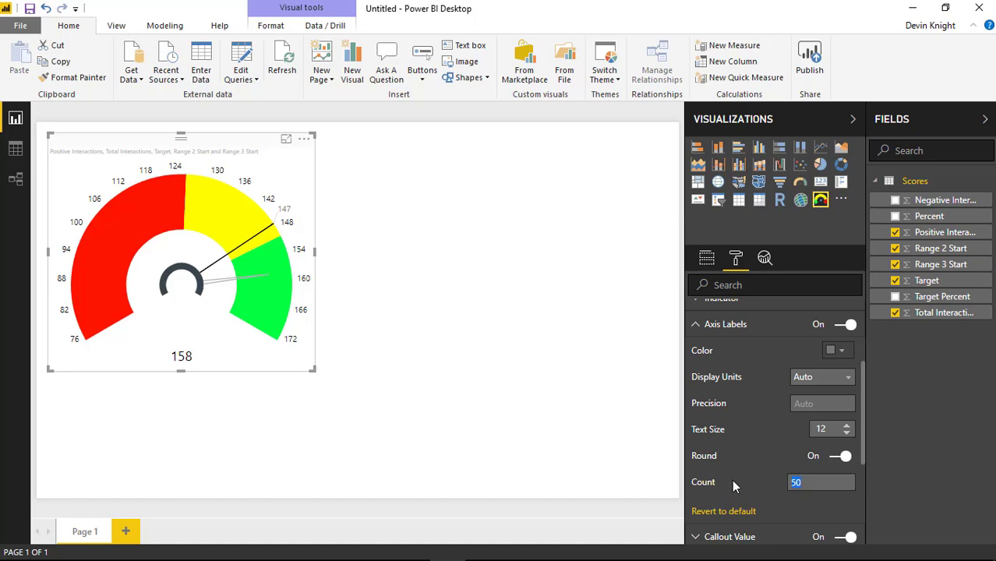
pyautogui.write('6')
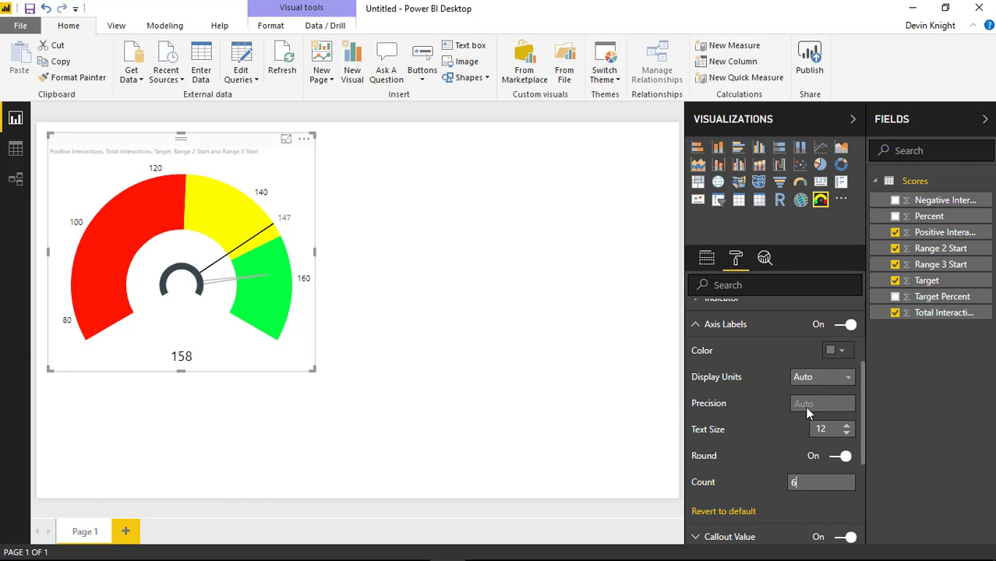
pyautogui.click(695, 325)
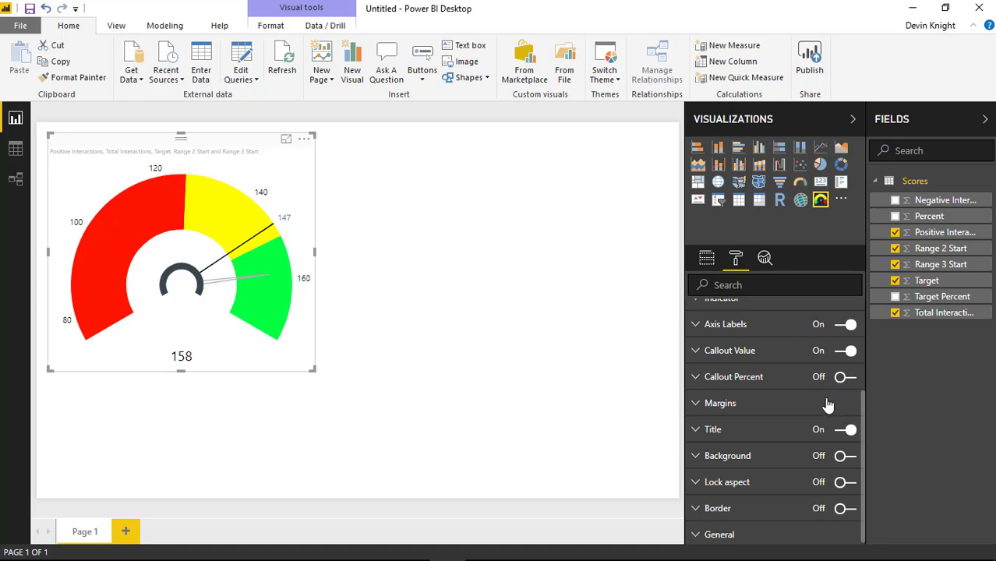
# Make the 158 callout value black with text size 29.
pyautogui.click(696, 352)
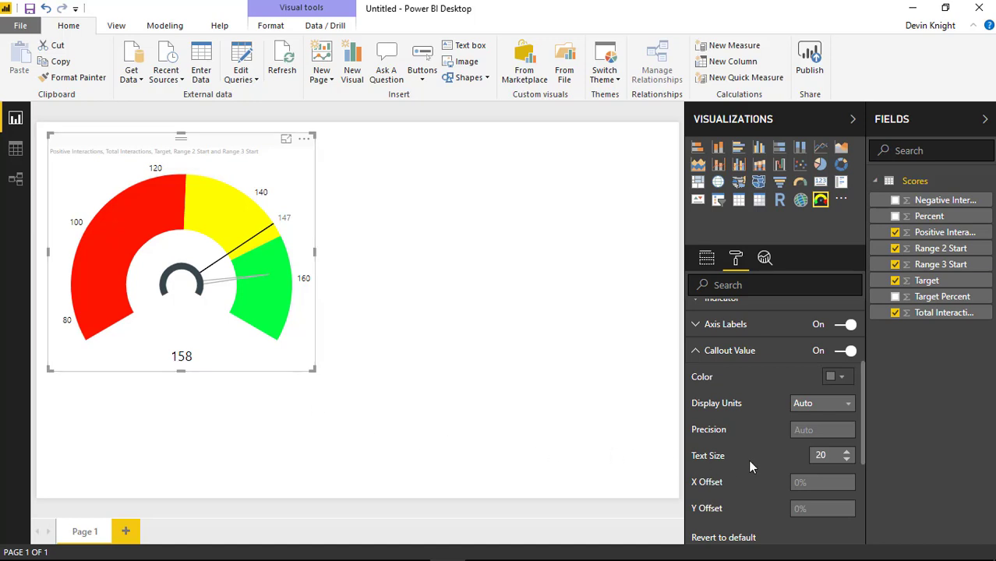
pyautogui.click(841, 378)
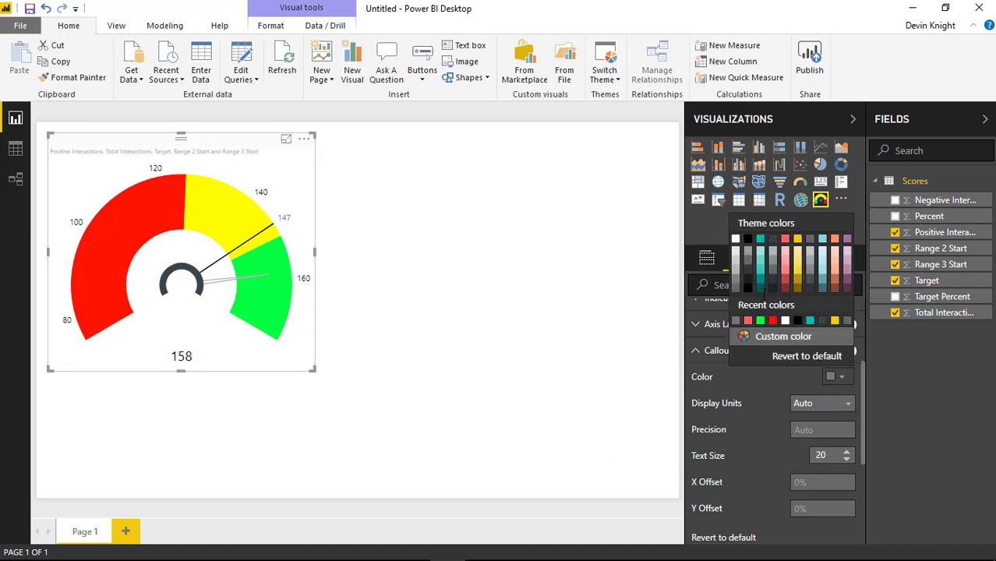
pyautogui.click(746, 239)
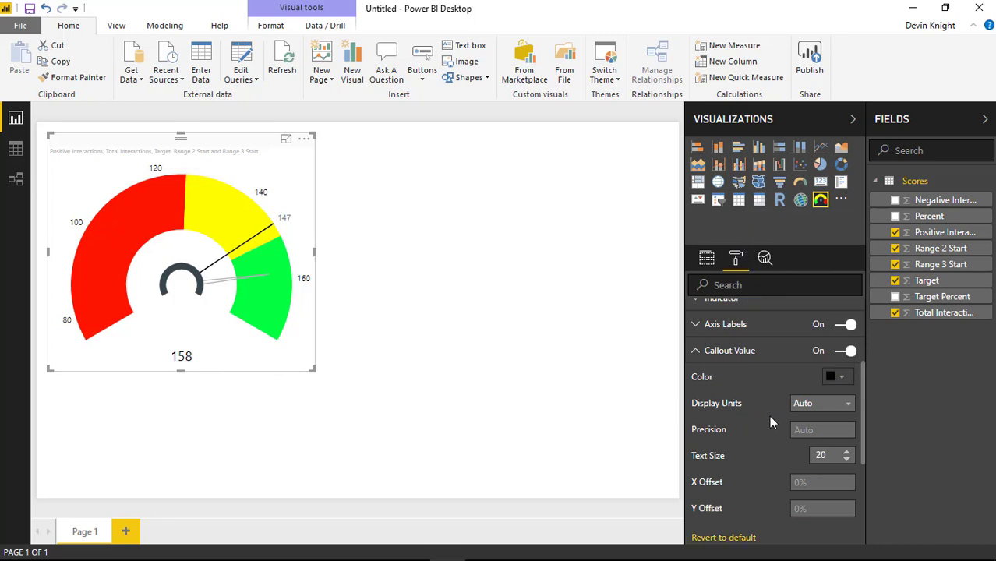
pyautogui.click(847, 451)
pyautogui.click(847, 451)
pyautogui.click(847, 451)
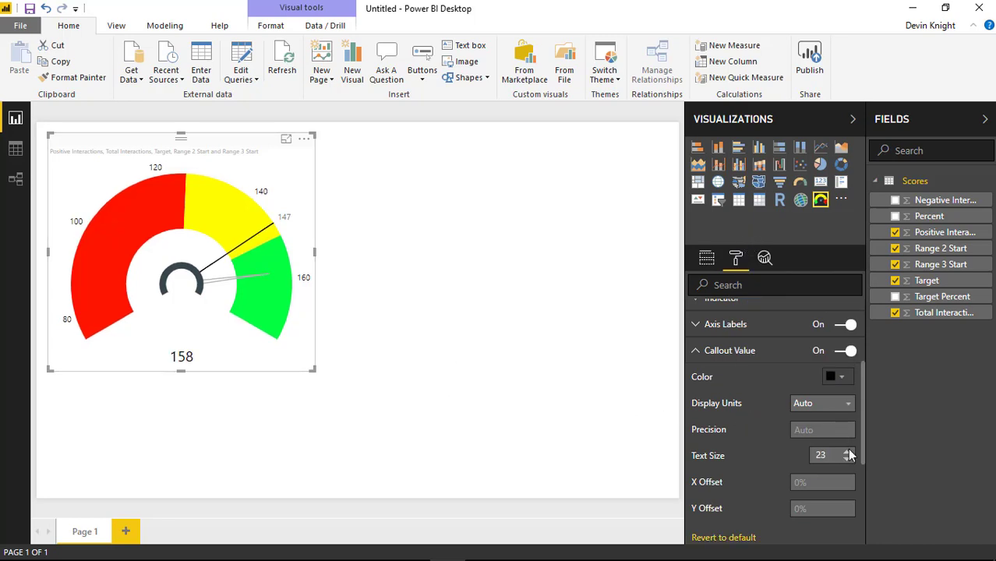
pyautogui.click(847, 451)
pyautogui.click(847, 451)
pyautogui.click(847, 452)
pyautogui.click(847, 451)
pyautogui.click(847, 451)
pyautogui.click(847, 451)
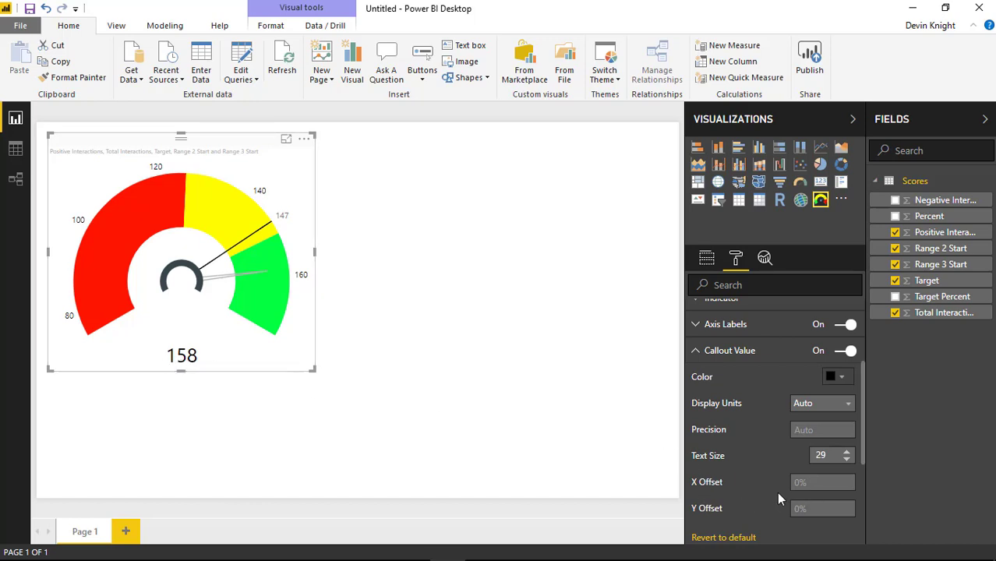
pyautogui.click(711, 351)
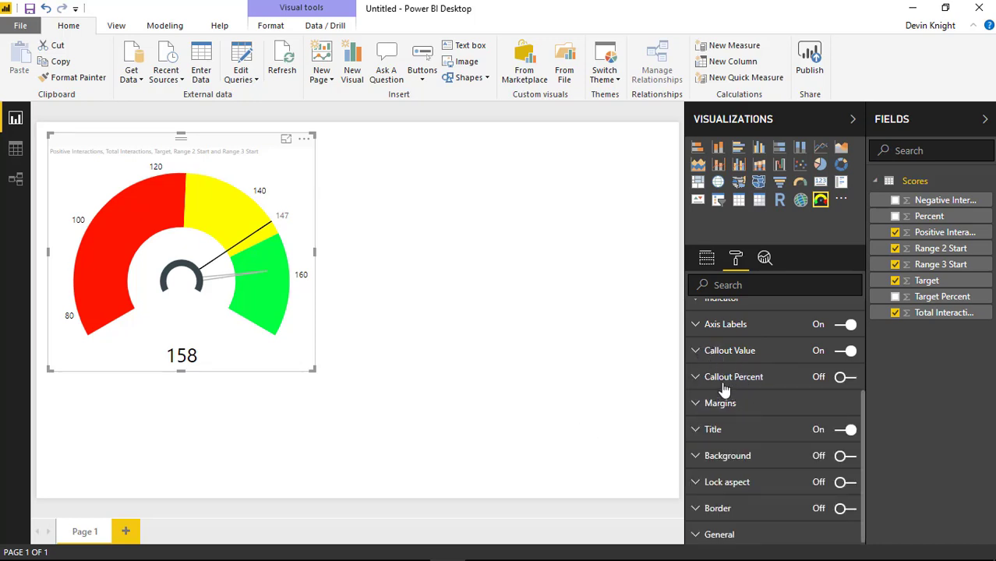
# Turn on Callout Percent, leaving Invert off so it reads 85%.
pyautogui.click(843, 378)
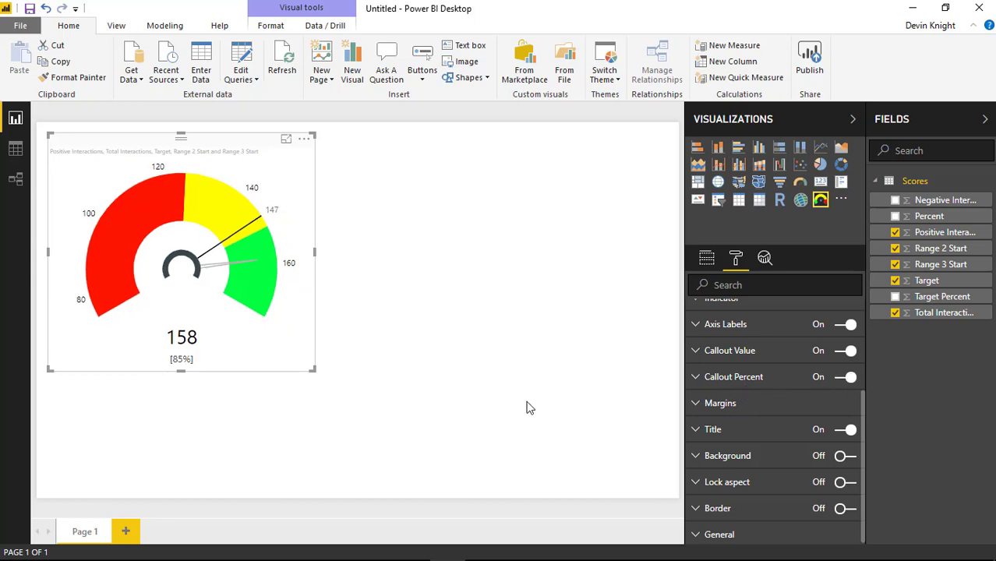
pyautogui.click(695, 377)
pyautogui.scroll(-1, 782, 462)
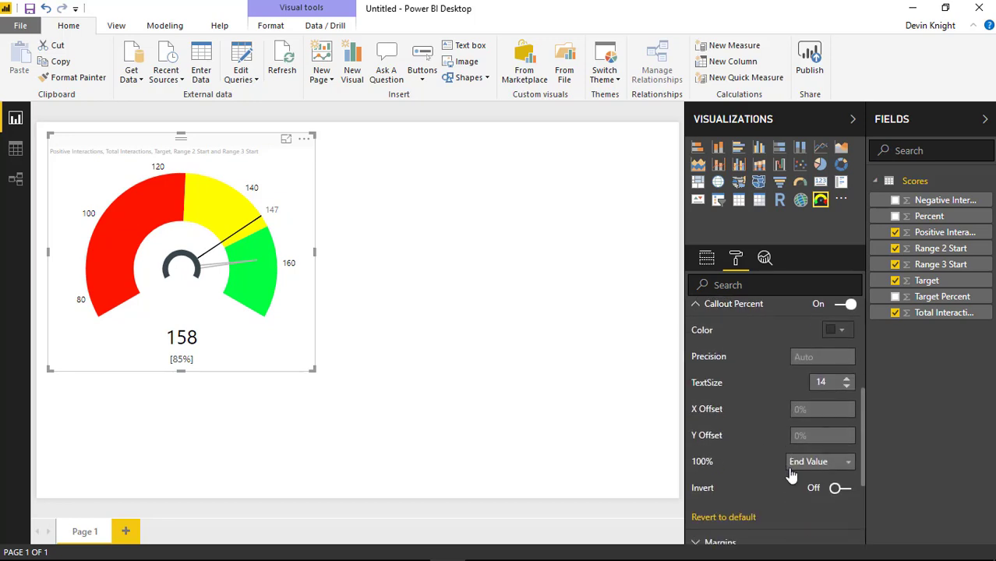
pyautogui.click(838, 490)
pyautogui.click(842, 488)
# Raise the percentage callout's text size to 18.
pyautogui.click(846, 378)
pyautogui.click(846, 379)
pyautogui.click(846, 378)
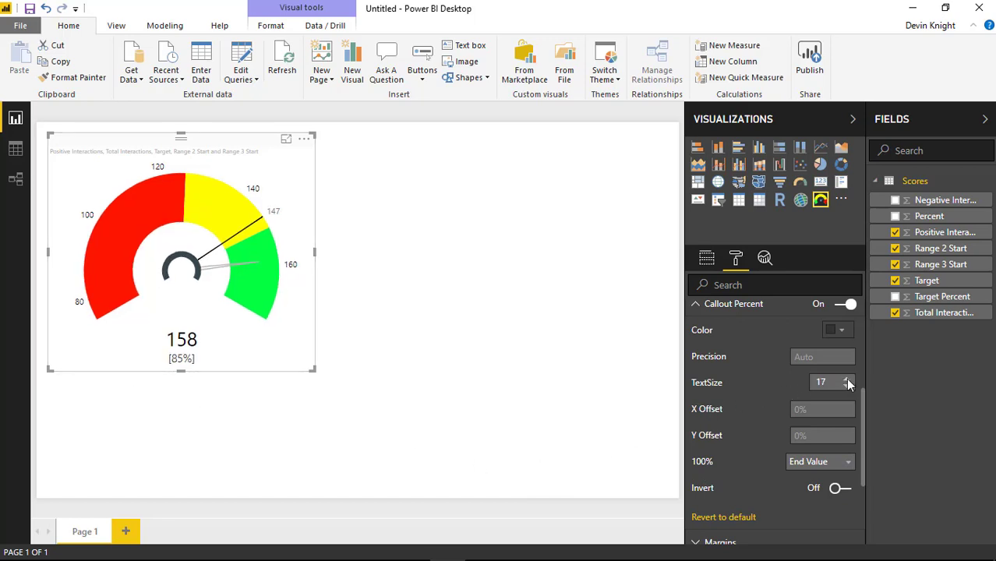
pyautogui.click(846, 379)
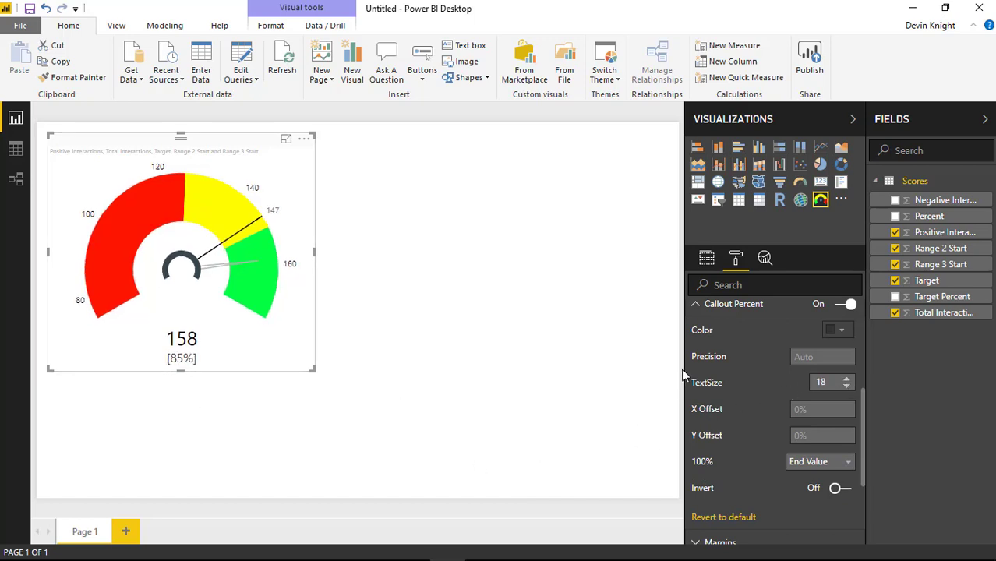
pyautogui.click(695, 304)
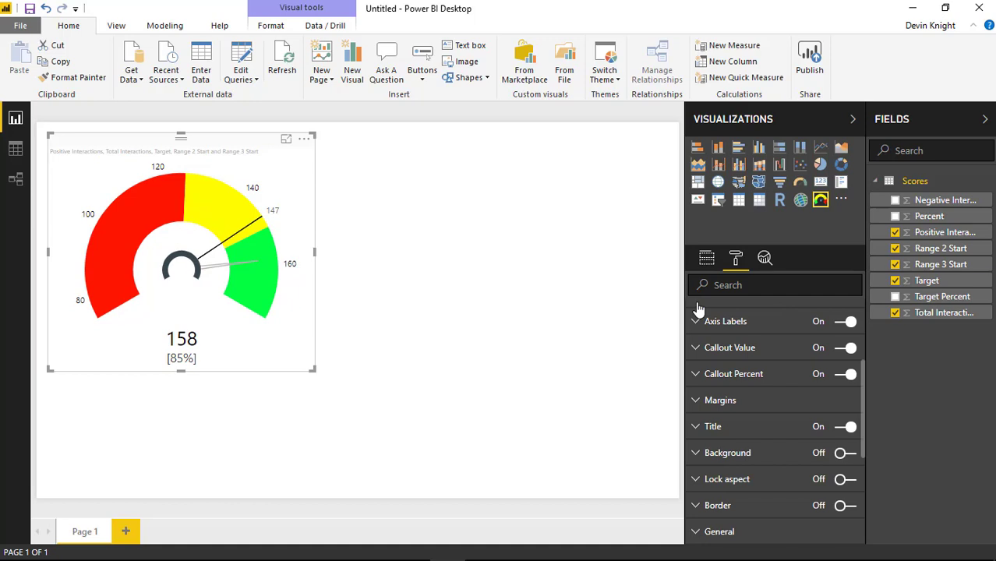
# Shrink the gauge's top, bottom, left and right margins from 5 to 2.
pyautogui.click(693, 405)
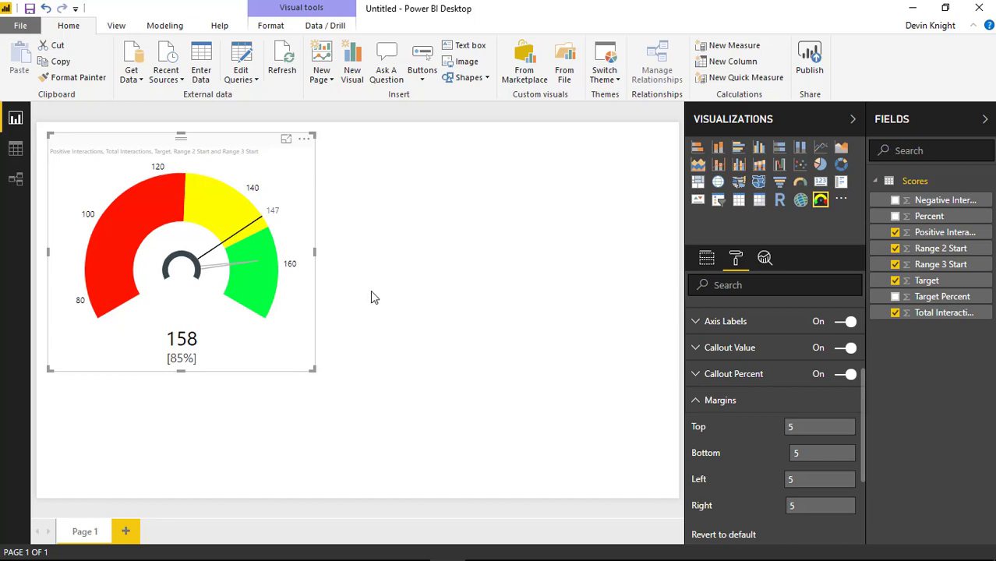
pyautogui.click(818, 429)
pyautogui.click(815, 453)
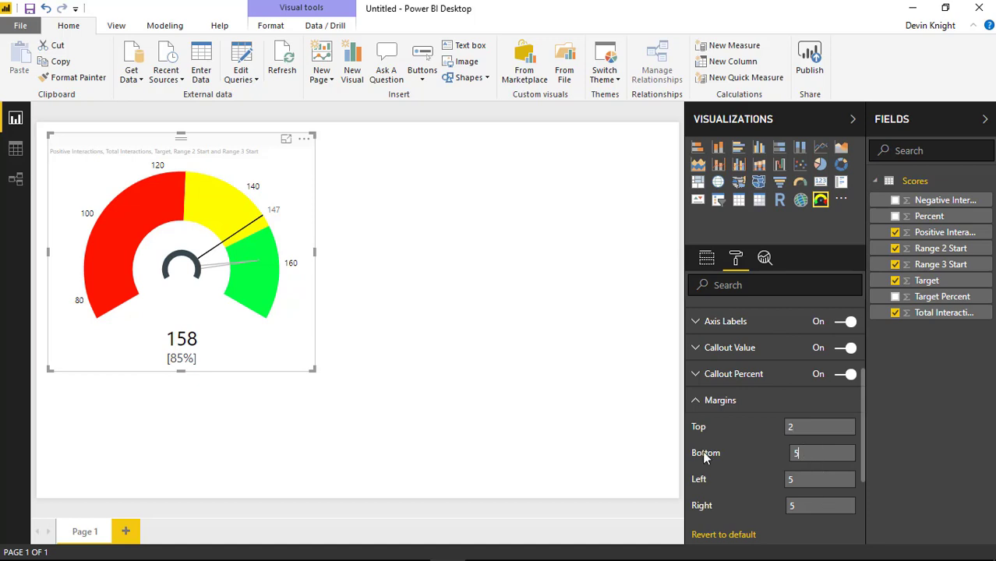
pyautogui.write('2')
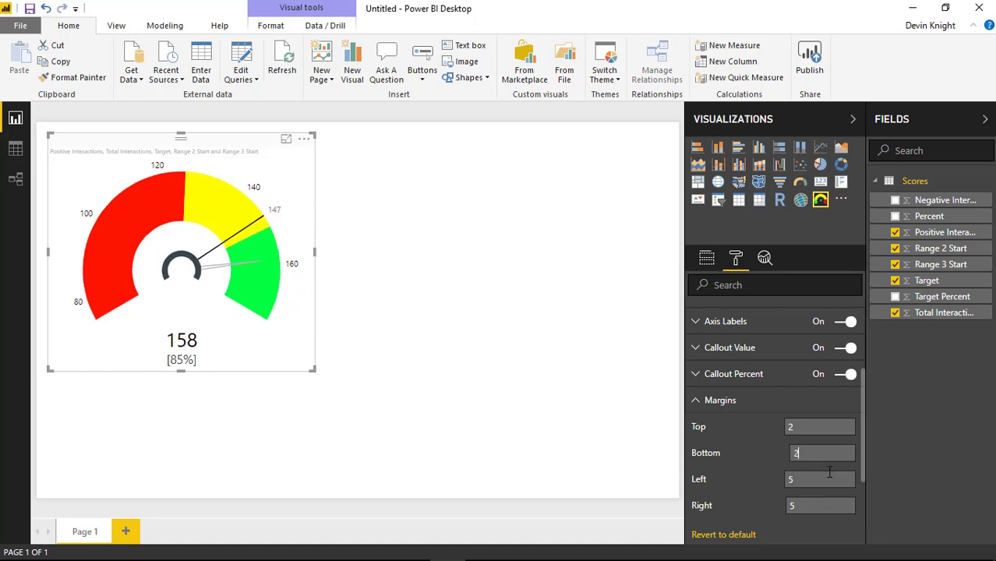
pyautogui.write('2')
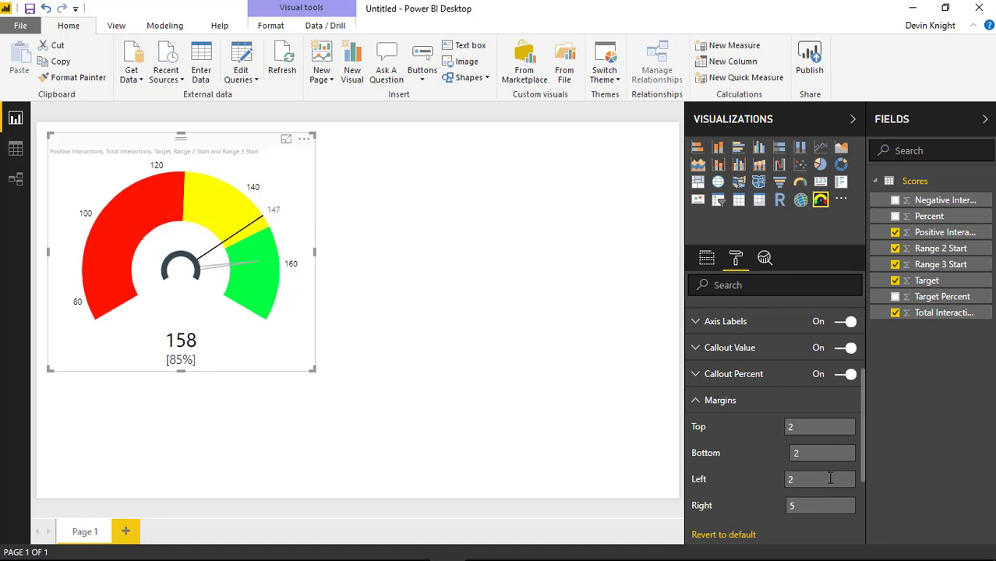
pyautogui.click(821, 511)
pyautogui.write('2')
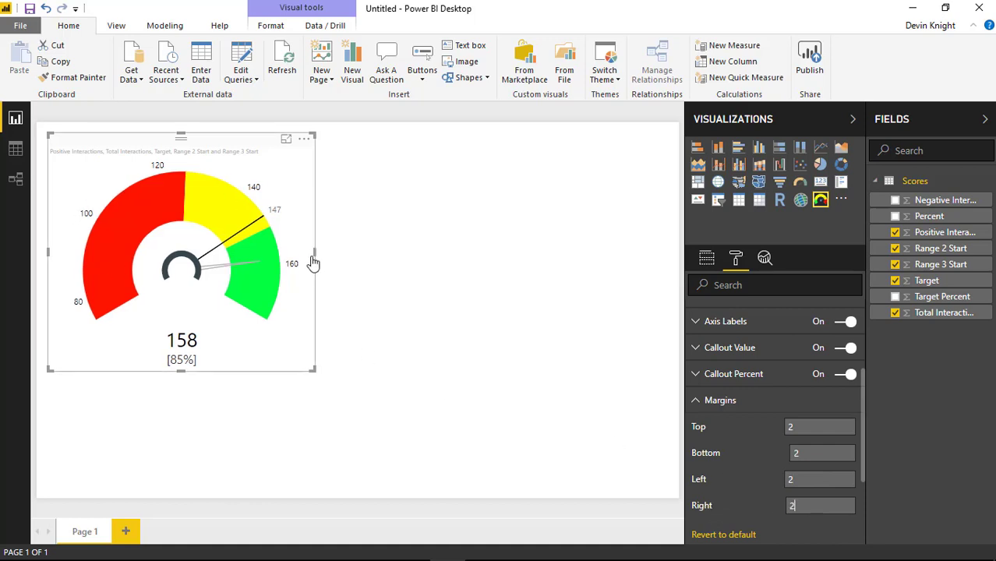
pyautogui.click(484, 436)
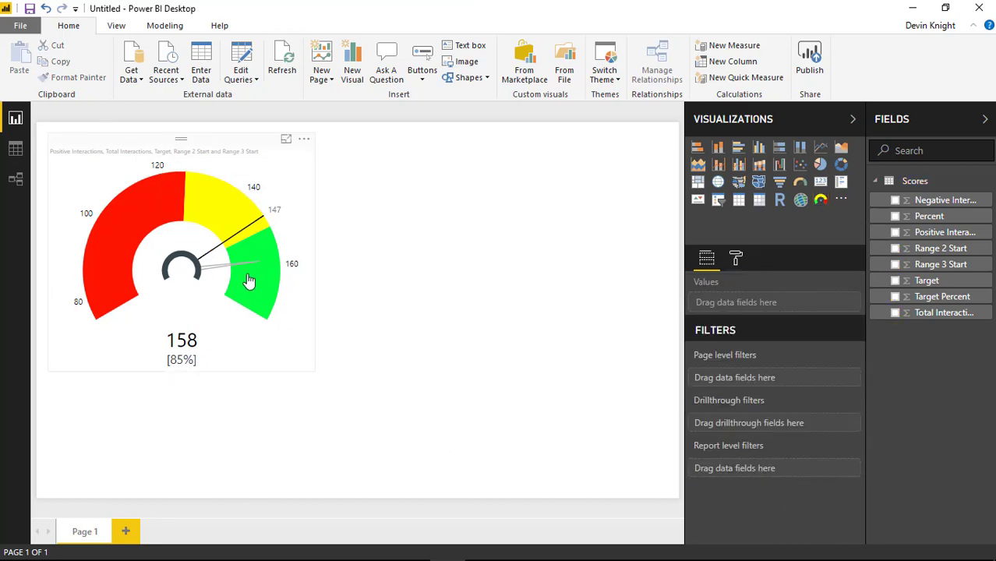
# Give the gauge the title 'Customer Satisfaction', centre-aligned.
pyautogui.click(94, 152)
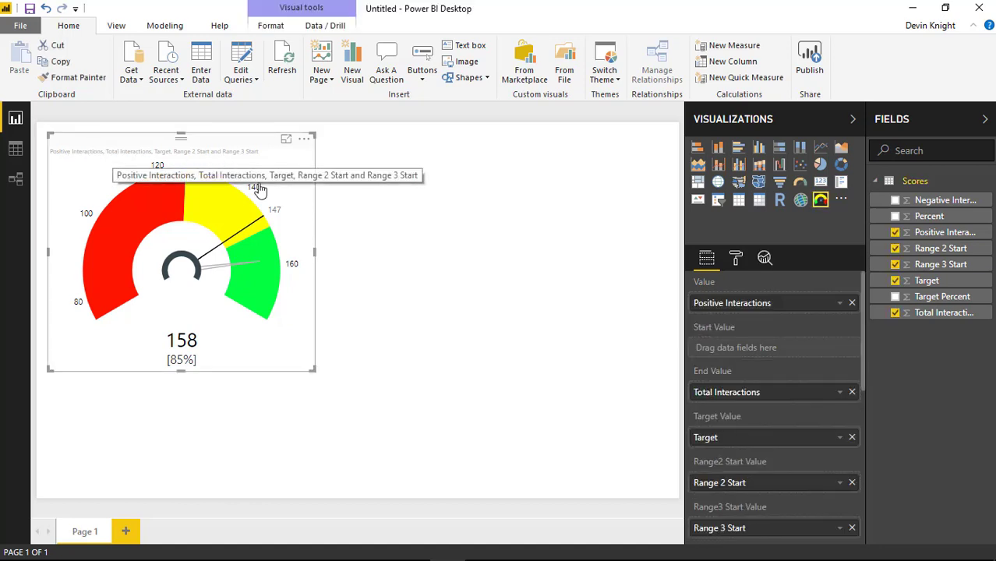
pyautogui.click(737, 264)
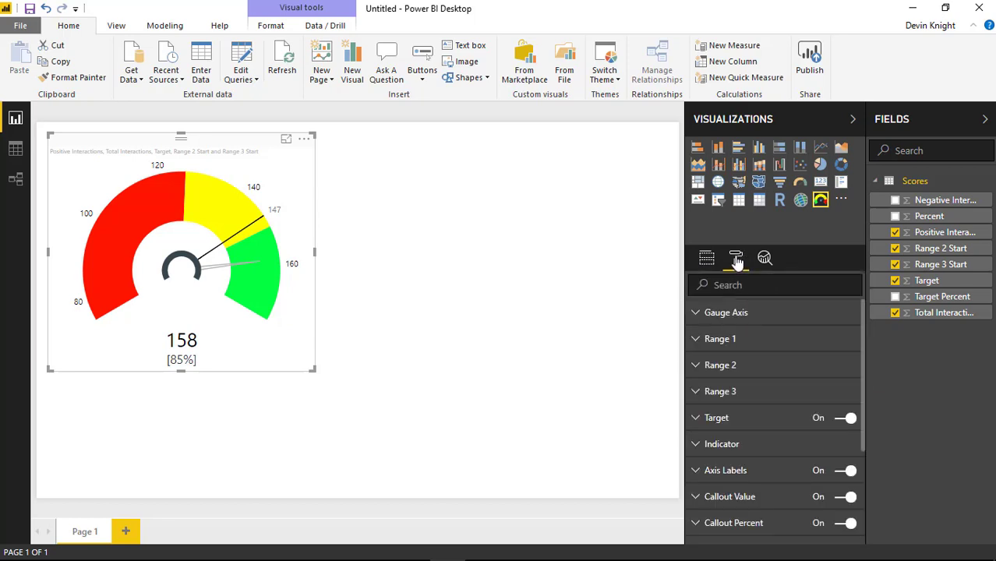
pyautogui.scroll(-3, 769, 429)
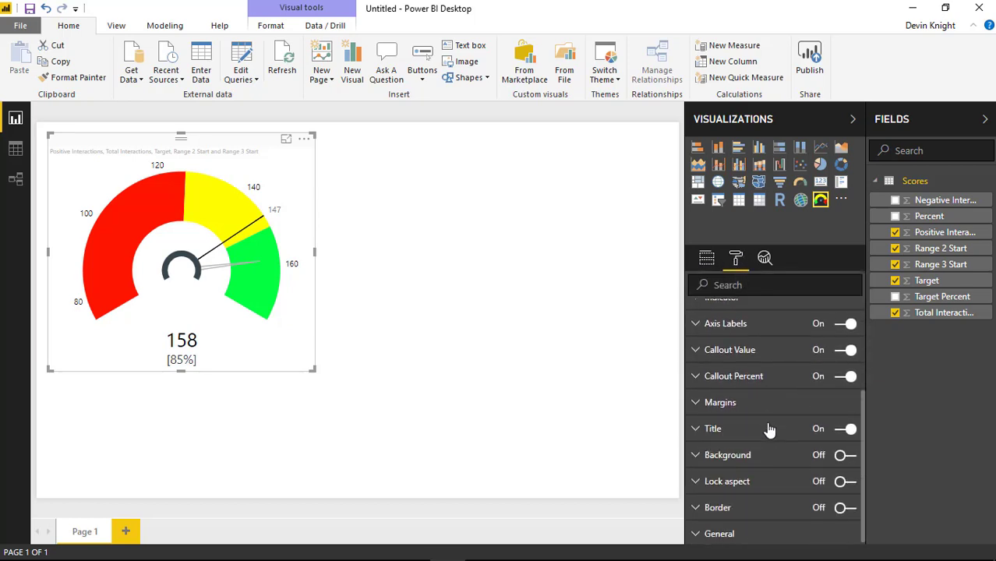
pyautogui.click(711, 428)
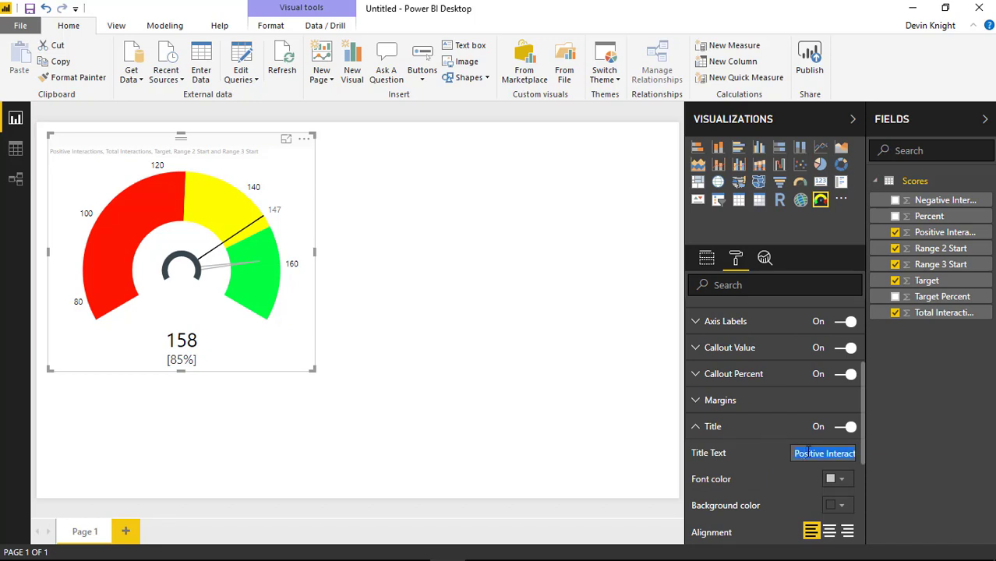
pyautogui.write('Po')
pyautogui.write('Customer')
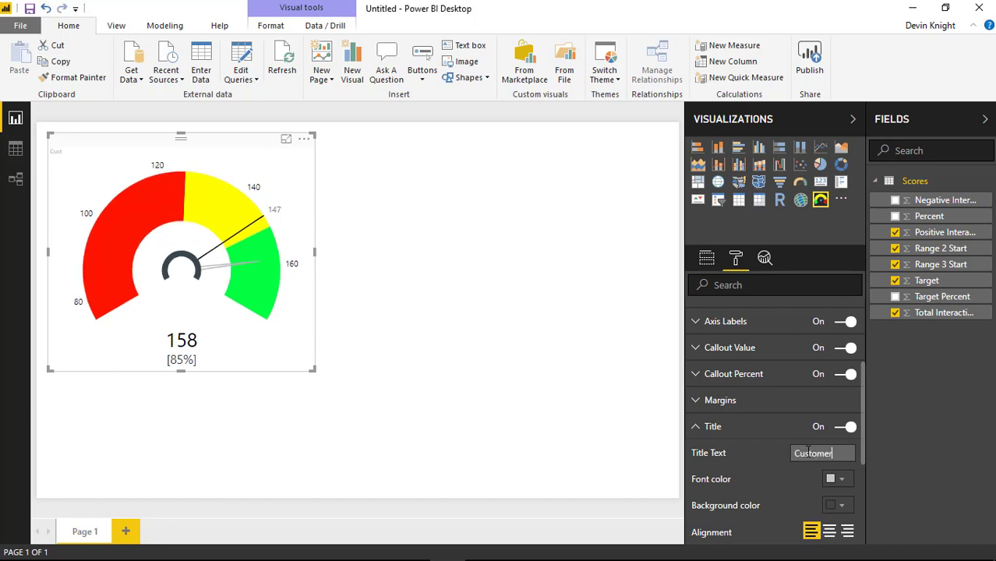
pyautogui.write(' Satisfaction')
pyautogui.click(829, 532)
# Raise the gauge title's text size to 15.
pyautogui.scroll(-3, 763, 442)
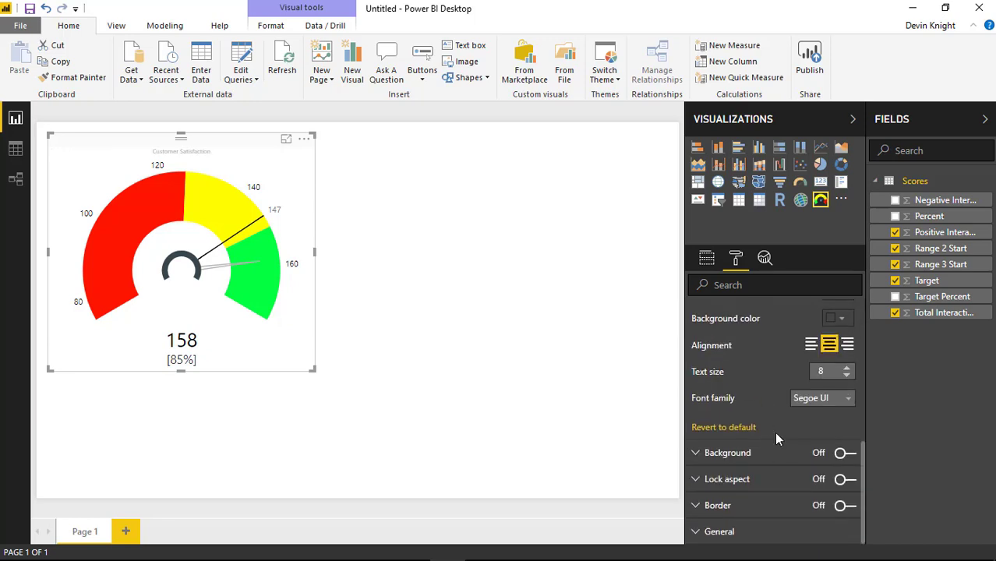
pyautogui.click(847, 366)
pyautogui.click(846, 366)
pyautogui.click(846, 366)
pyautogui.click(846, 367)
pyautogui.click(846, 366)
pyautogui.click(846, 366)
pyautogui.click(846, 366)
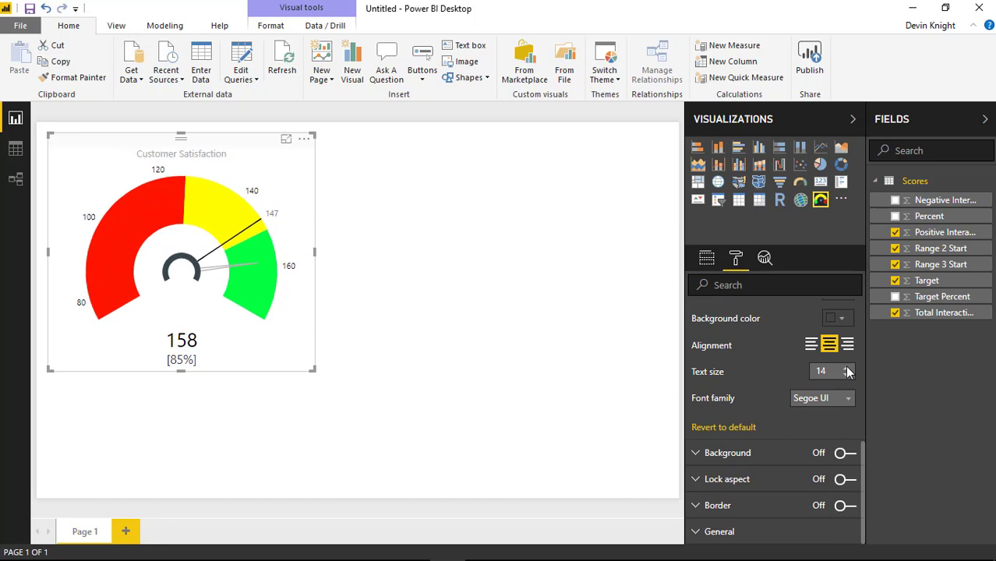
# Make the title font black and leave the title background without fill.
pyautogui.scroll(1, 848, 355)
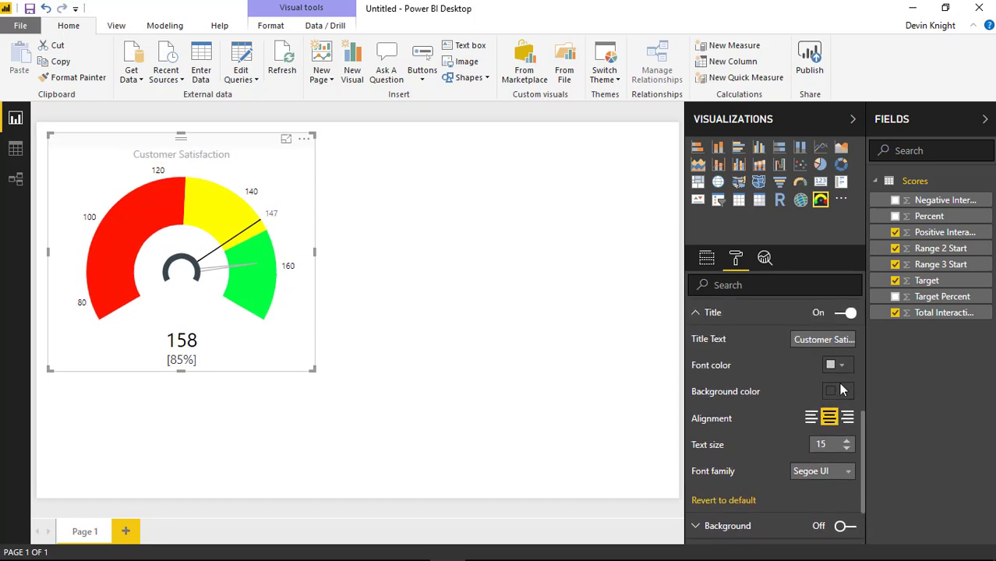
pyautogui.click(841, 391)
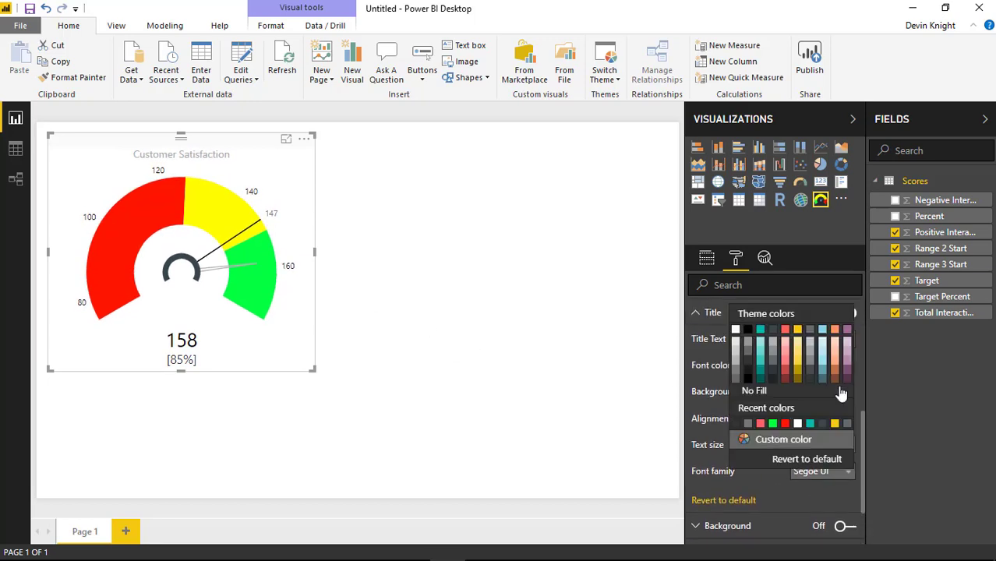
pyautogui.click(747, 329)
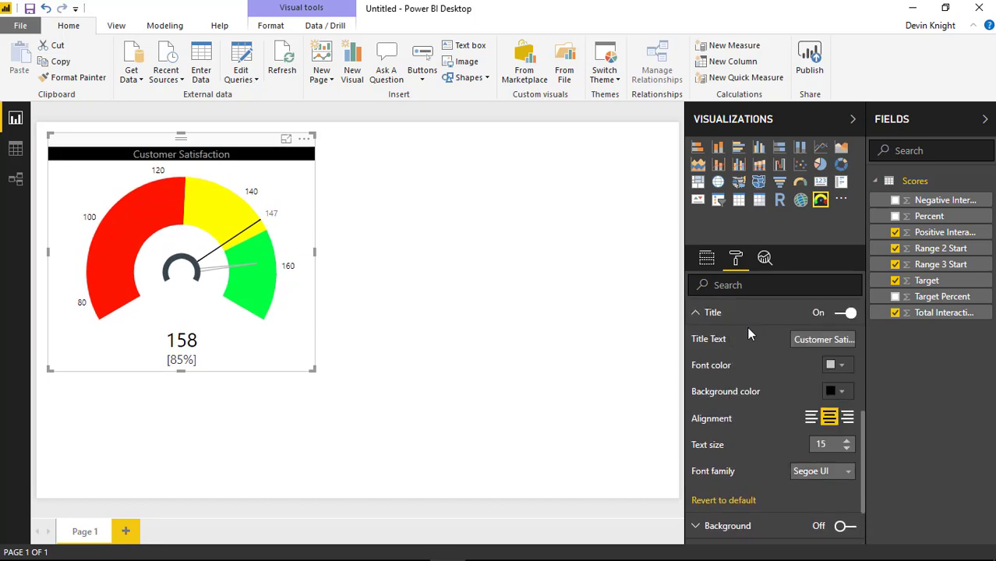
pyautogui.click(841, 392)
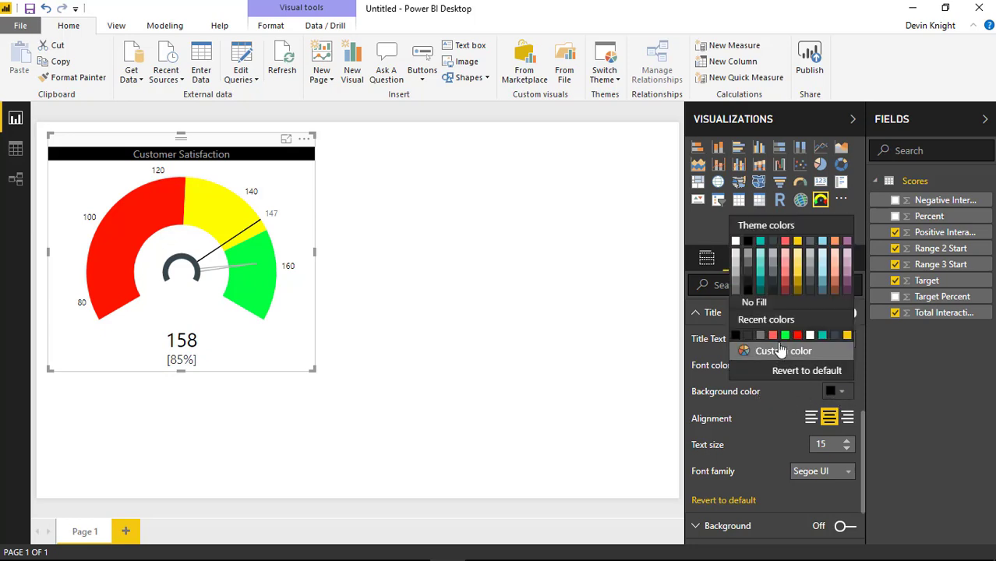
pyautogui.click(797, 372)
pyautogui.click(840, 365)
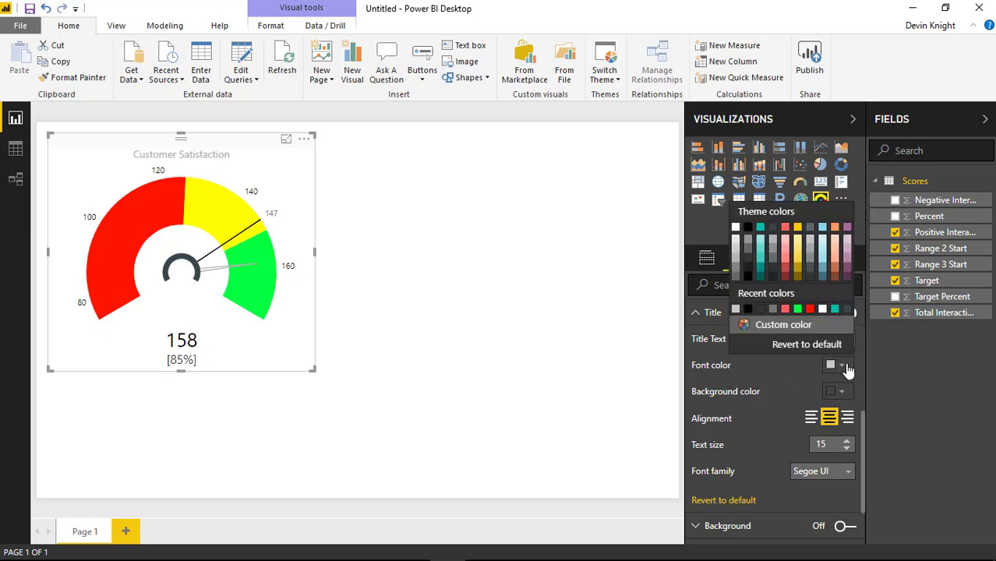
pyautogui.click(750, 234)
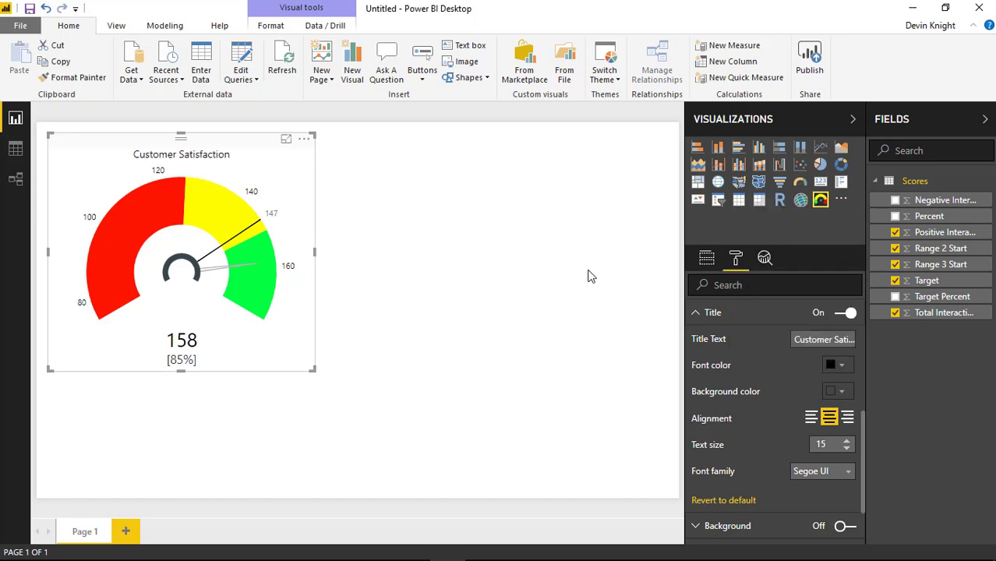
pyautogui.click(562, 280)
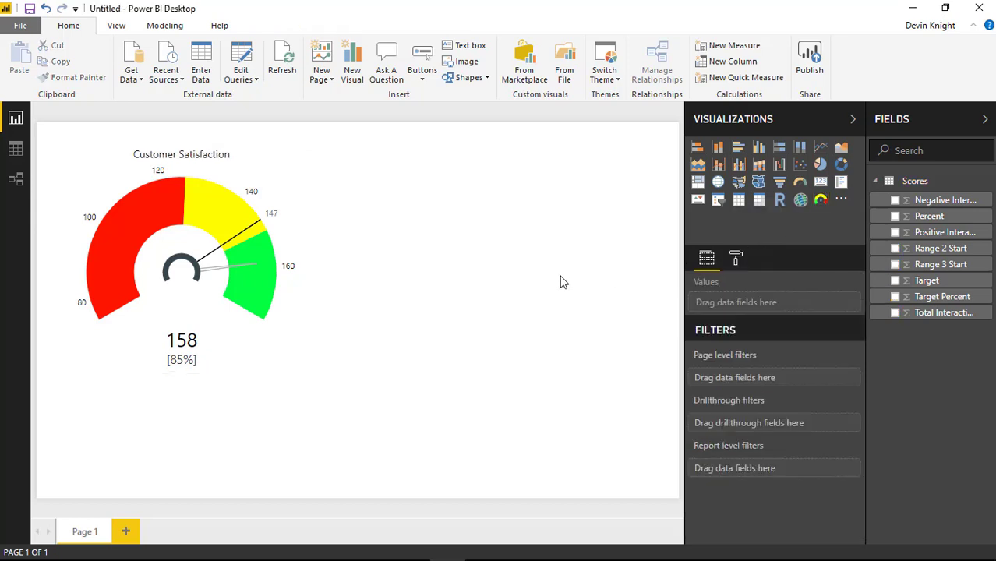